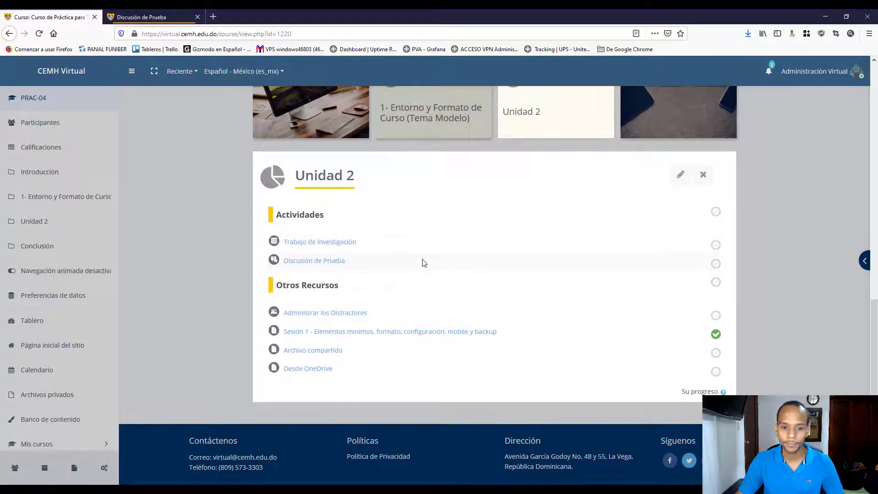
Turn on editing mode for the course
{"action": "left_click_drag", "start_coordinate": [298, 174], "coordinate": [371, 177]}
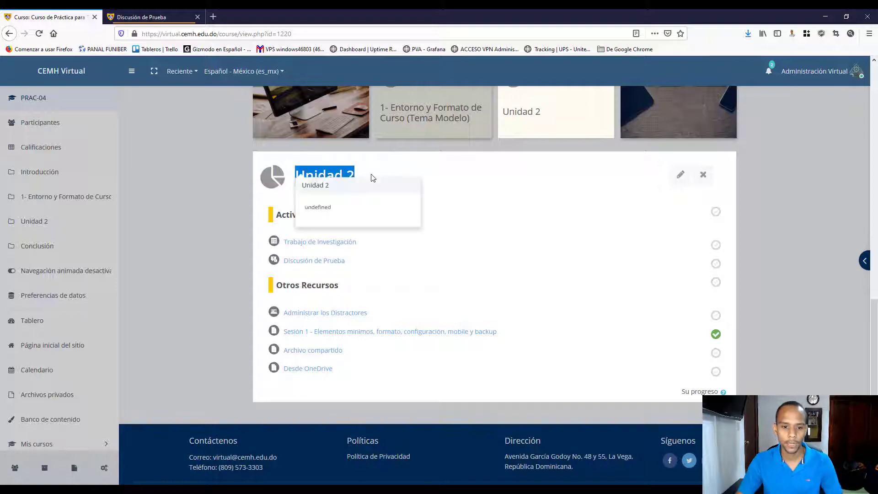
{"action": "left_click", "coordinate": [371, 177]}
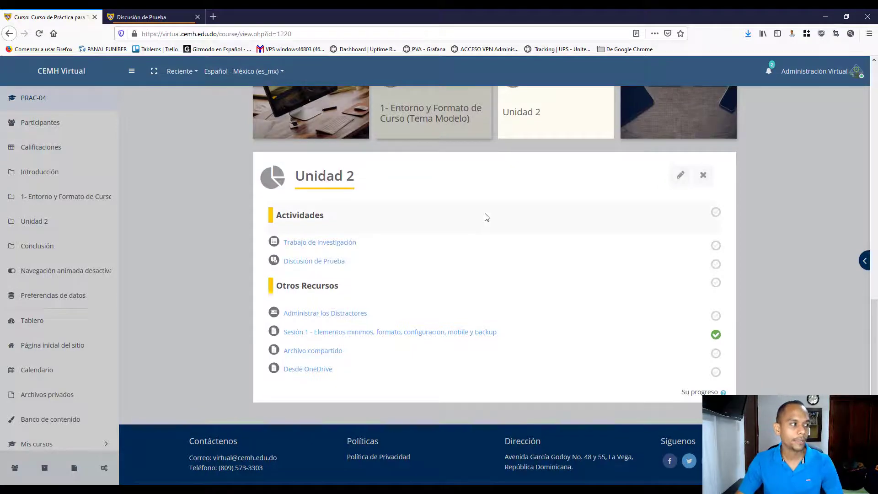
{"action": "key", "text": "Escape"}
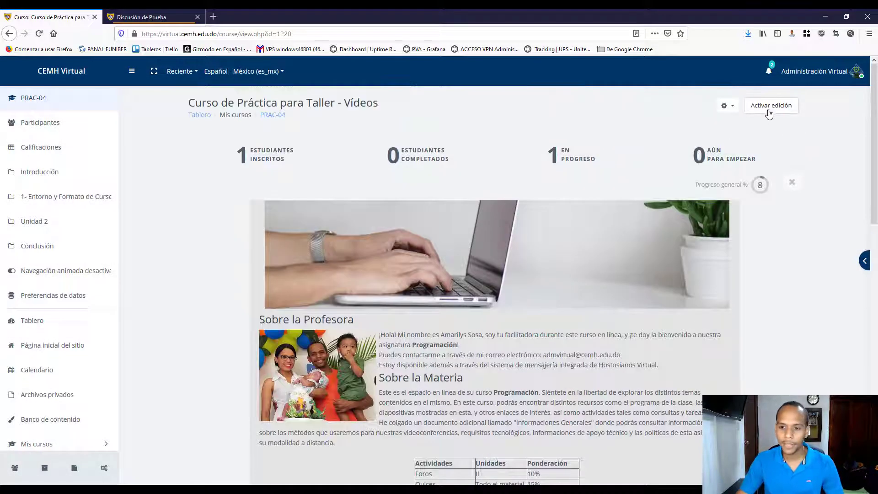
{"action": "left_click", "coordinate": [771, 106]}
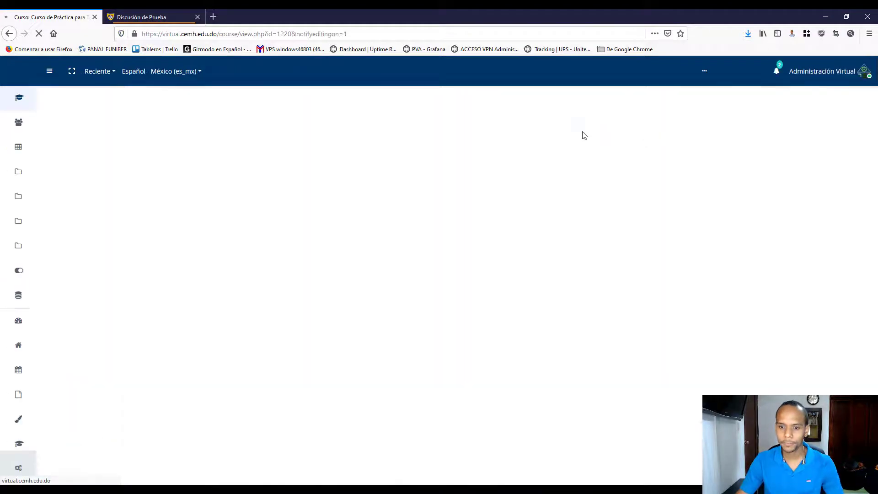
Add a new H5P activity to the Unidad 2 section
{"action": "scroll", "coordinate": [567, 228], "scroll_direction": "down", "scroll_amount": 10}
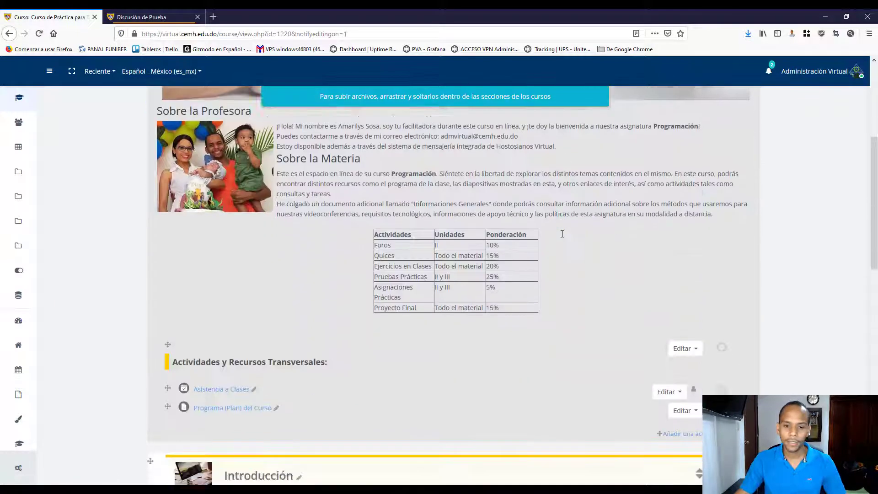
{"action": "scroll", "coordinate": [563, 237], "scroll_direction": "down", "scroll_amount": 6}
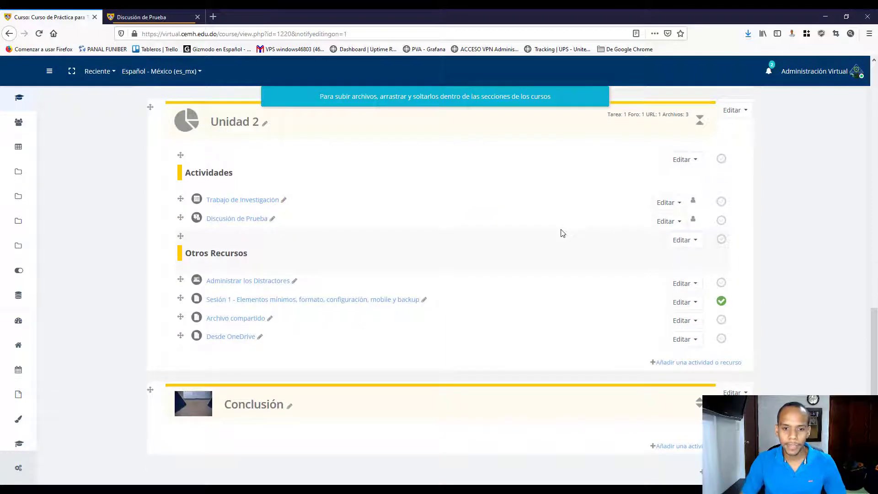
{"action": "scroll", "coordinate": [363, 173], "scroll_direction": "up", "scroll_amount": 2}
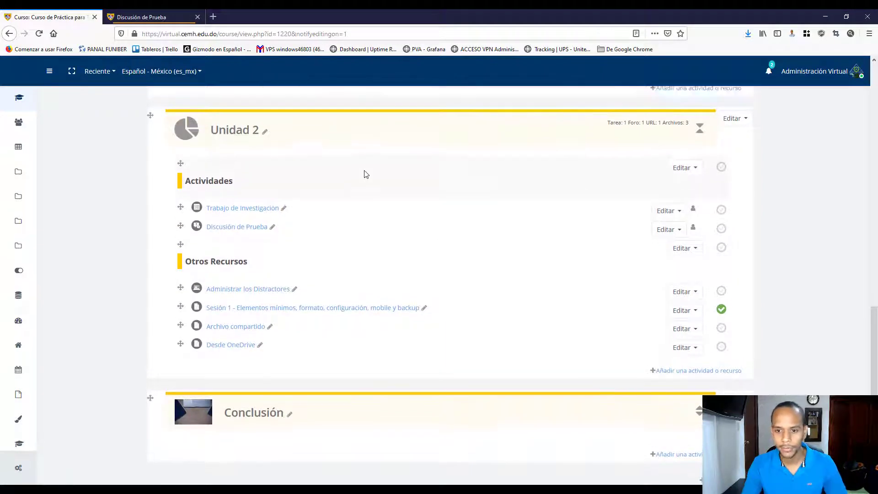
{"action": "scroll", "coordinate": [516, 265], "scroll_direction": "down", "scroll_amount": 2}
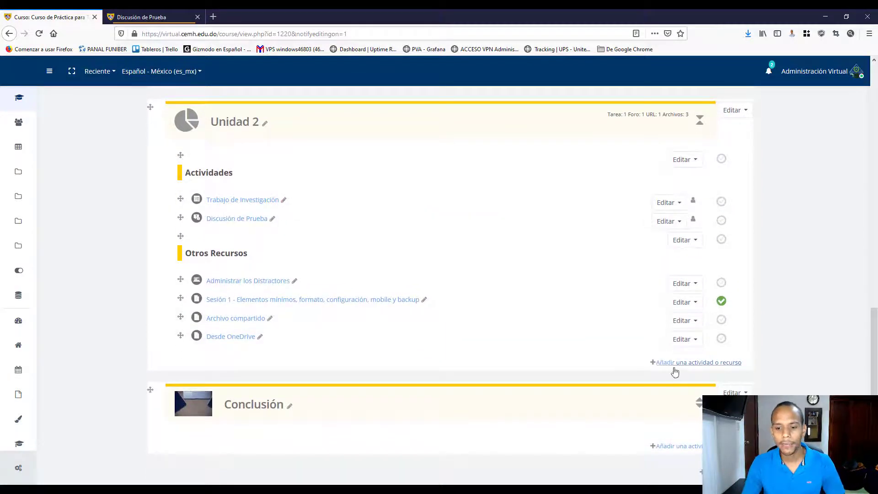
{"action": "left_click", "coordinate": [710, 362]}
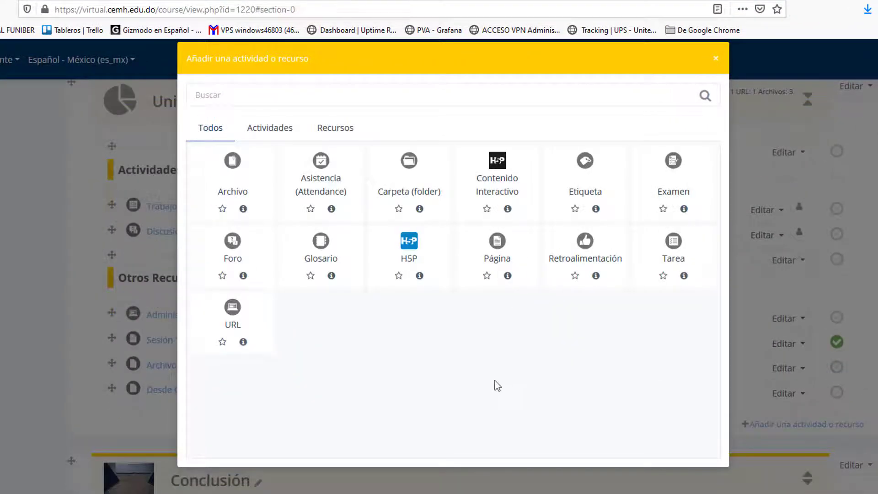
{"action": "left_click", "coordinate": [406, 241]}
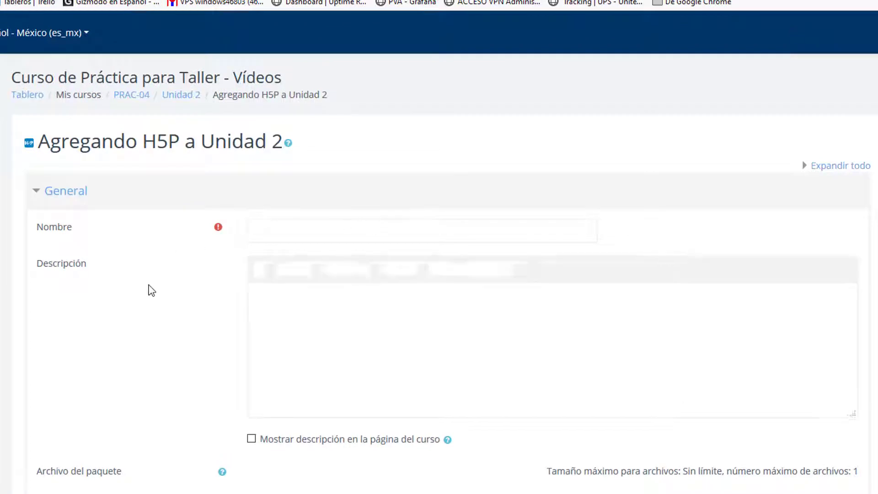
Examine the name, package file and grading settings in the new H5P activity form
{"action": "scroll", "coordinate": [165, 269], "scroll_direction": "down", "scroll_amount": 3}
{"action": "scroll", "coordinate": [168, 251], "scroll_direction": "up", "scroll_amount": 2}
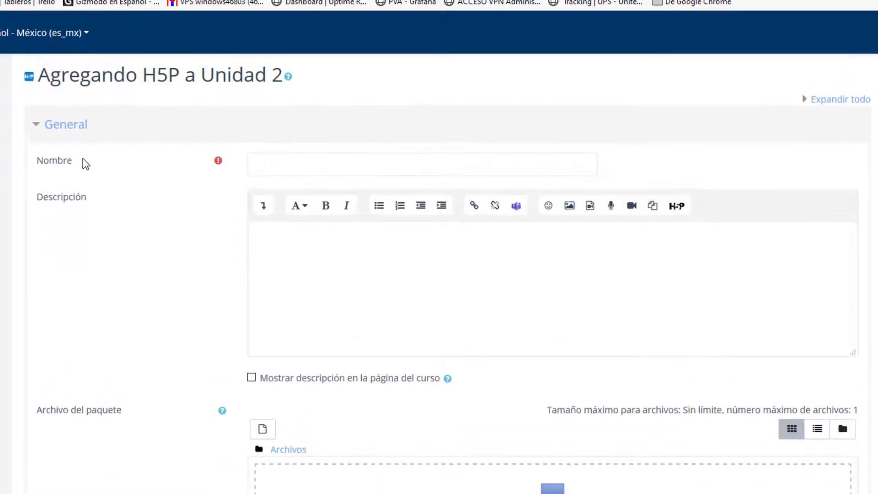
{"action": "left_click_drag", "start_coordinate": [75, 161], "coordinate": [40, 163]}
{"action": "left_click", "coordinate": [133, 258]}
{"action": "scroll", "coordinate": [134, 259], "scroll_direction": "down", "scroll_amount": 3}
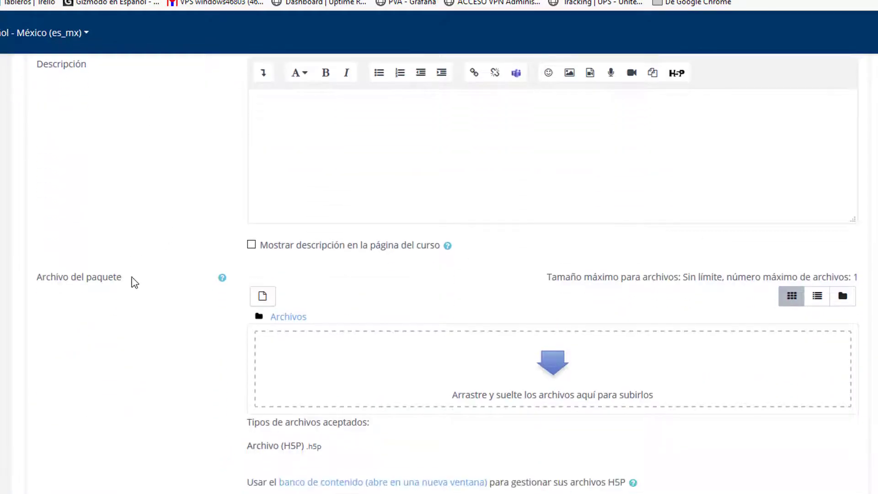
{"action": "left_click_drag", "start_coordinate": [133, 280], "coordinate": [43, 276]}
{"action": "left_click", "coordinate": [95, 329]}
{"action": "scroll", "coordinate": [156, 298], "scroll_direction": "down", "scroll_amount": 6}
{"action": "left_click", "coordinate": [82, 316]}
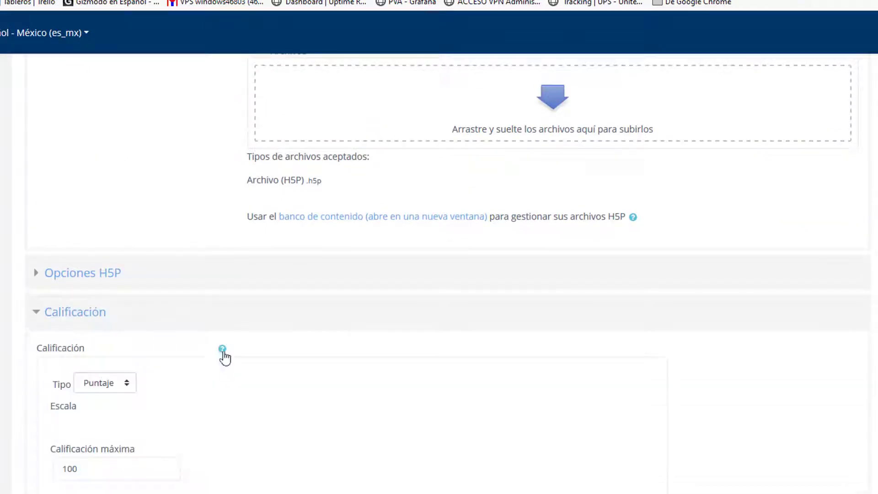
{"action": "key", "text": "Tab"}
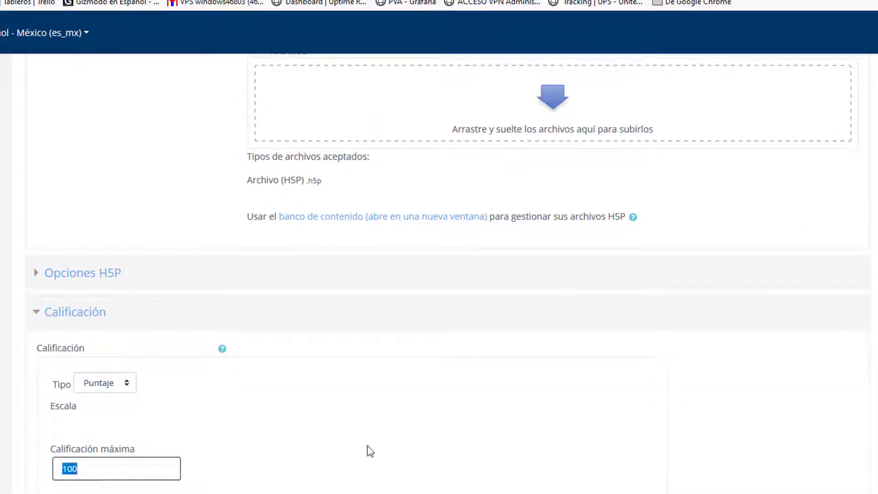
{"action": "scroll", "coordinate": [276, 459], "scroll_direction": "up", "scroll_amount": 10}
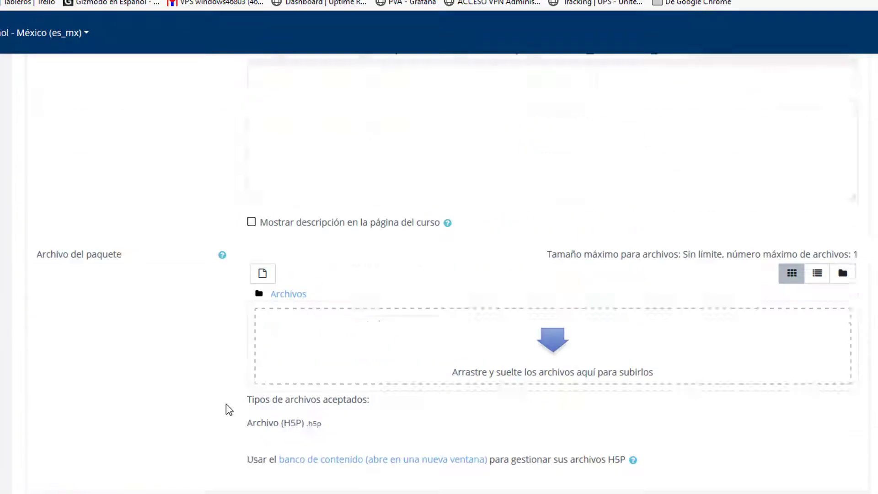
Name the H5P activity "Quiz #1"
{"action": "left_click", "coordinate": [334, 233]}
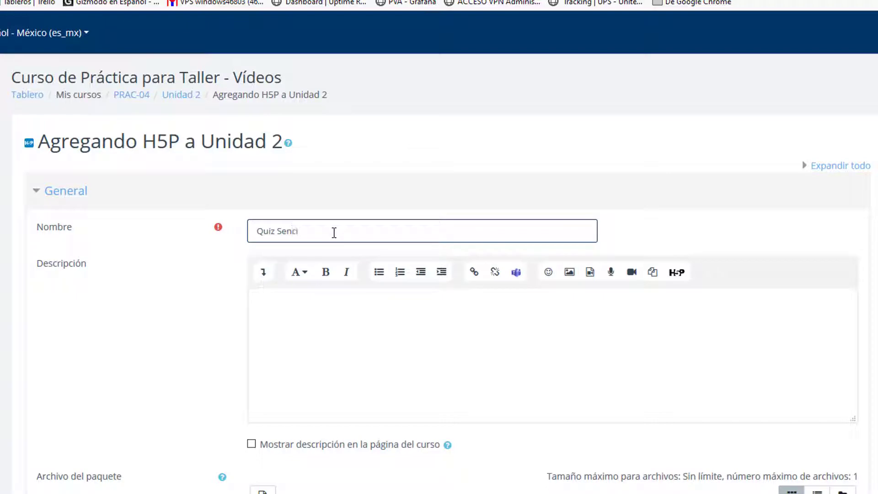
{"action": "key", "text": "ctrl+shift+Left"}
{"action": "type", "text": "#1"}
Open the content bank from the activity's package file section in a new browser tab
{"action": "scroll", "coordinate": [170, 339], "scroll_direction": "down", "scroll_amount": 6}
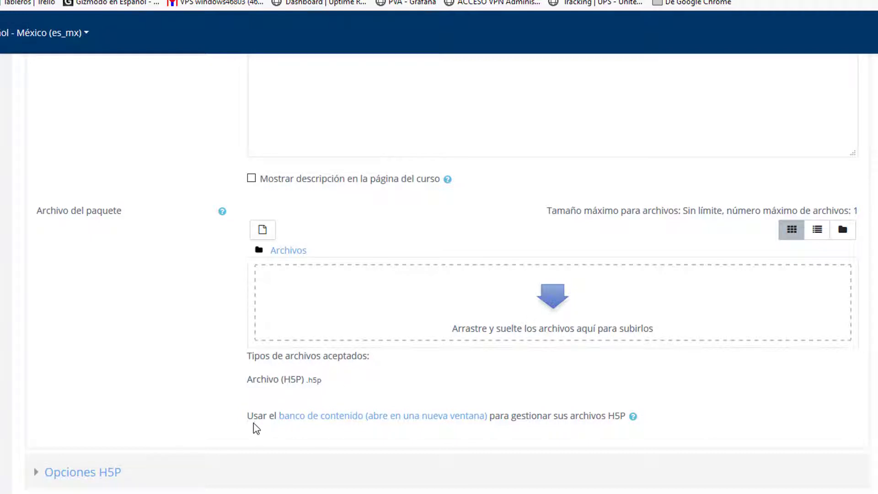
{"action": "left_click_drag", "start_coordinate": [249, 421], "coordinate": [557, 417]}
{"action": "left_click", "coordinate": [493, 427]}
{"action": "left_click", "coordinate": [413, 415]}
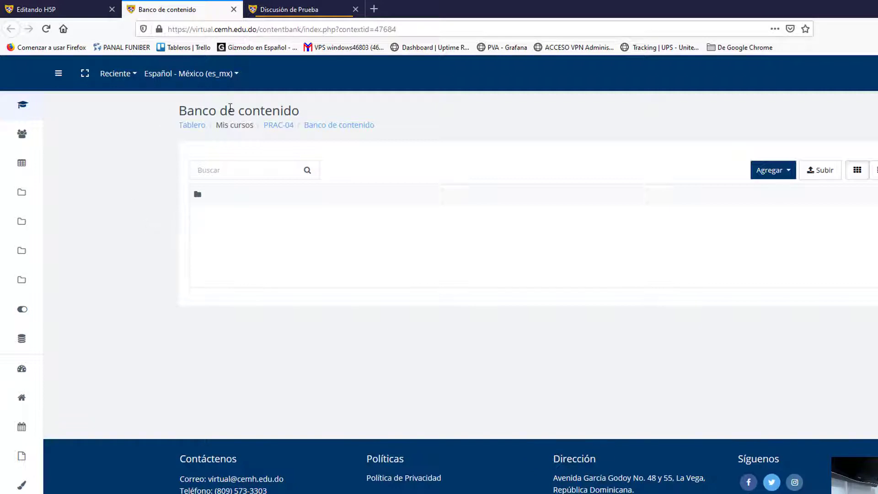
Open the PRAC-04 course page in a separate tab and locate the Banco de contenido entry in its expanded navigation
{"action": "left_click", "coordinate": [60, 74]}
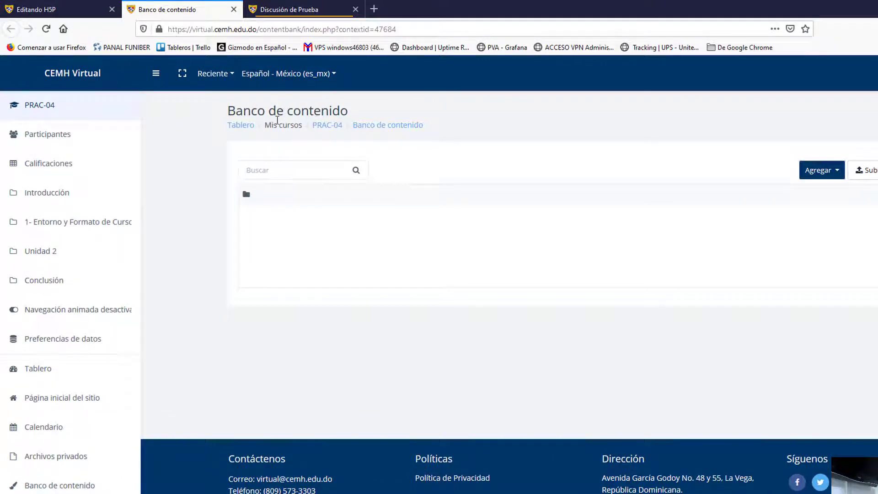
{"action": "left_click", "coordinate": [94, 13]}
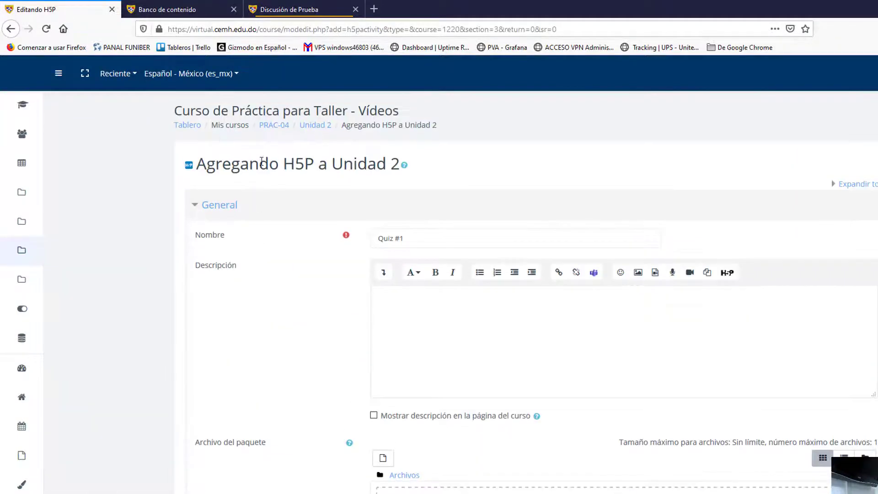
{"action": "middle_click", "coordinate": [280, 125]}
{"action": "left_click", "coordinate": [142, 16]}
{"action": "left_click_drag", "start_coordinate": [141, 17], "coordinate": [75, 28]}
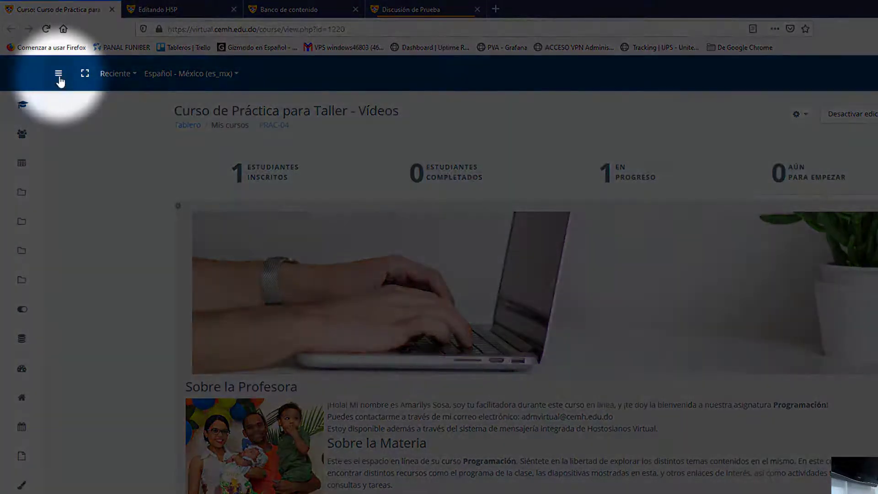
{"action": "left_click", "coordinate": [58, 74]}
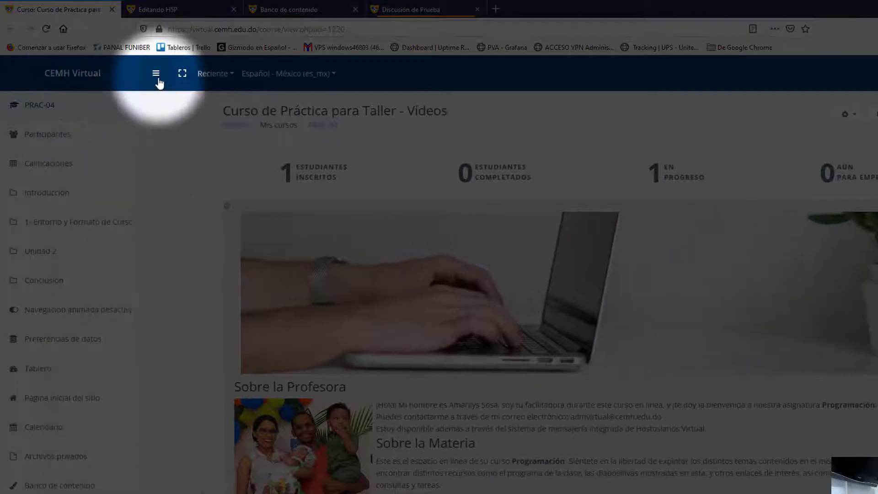
{"action": "scroll", "coordinate": [55, 235], "scroll_direction": "down", "scroll_amount": 3}
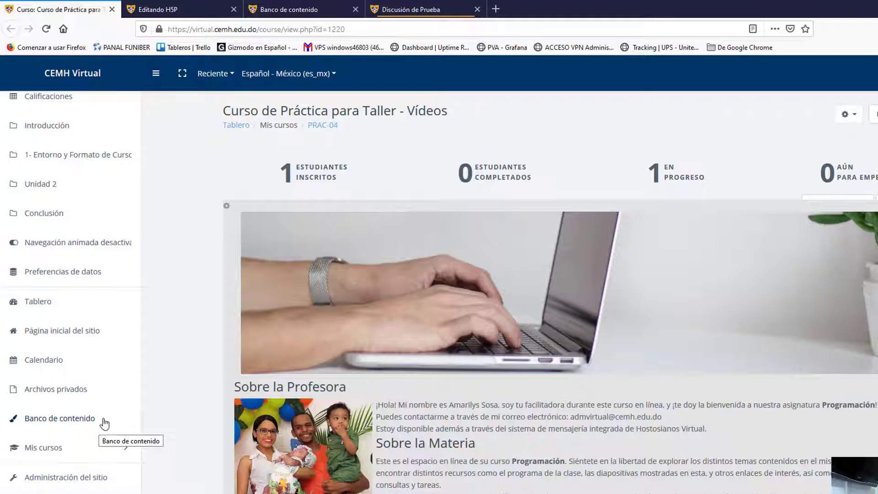
Return to the open content bank and start a new H5P content of type Question Set
{"action": "left_click", "coordinate": [188, 11]}
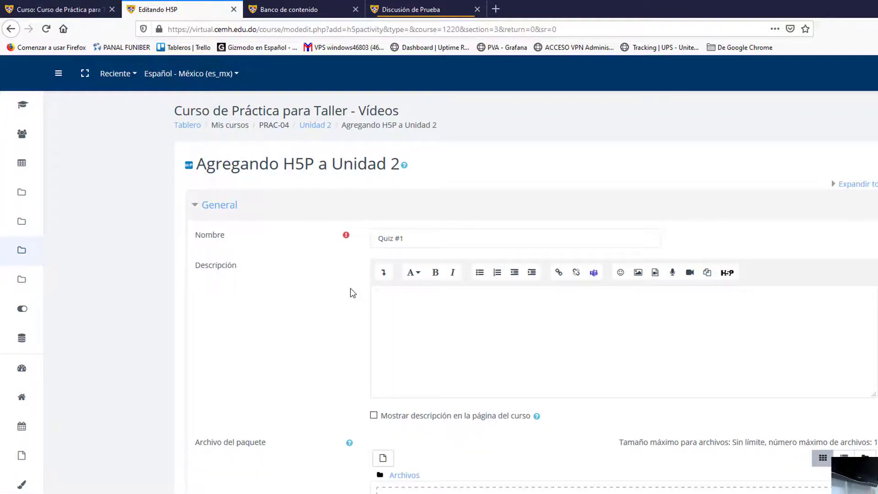
{"action": "scroll", "coordinate": [350, 288], "scroll_direction": "down", "scroll_amount": 2}
{"action": "key", "text": "ctrl+Tab"}
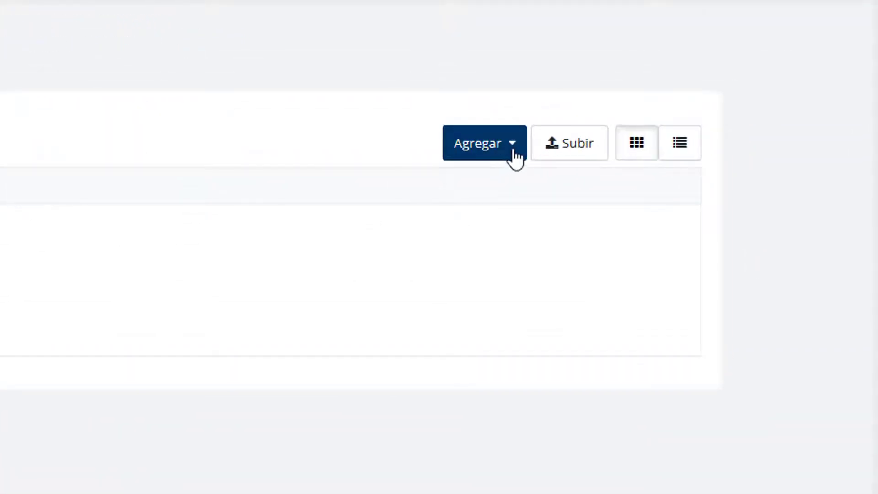
{"action": "left_click", "coordinate": [512, 154]}
{"action": "left_click", "coordinate": [501, 153]}
{"action": "left_click", "coordinate": [501, 156]}
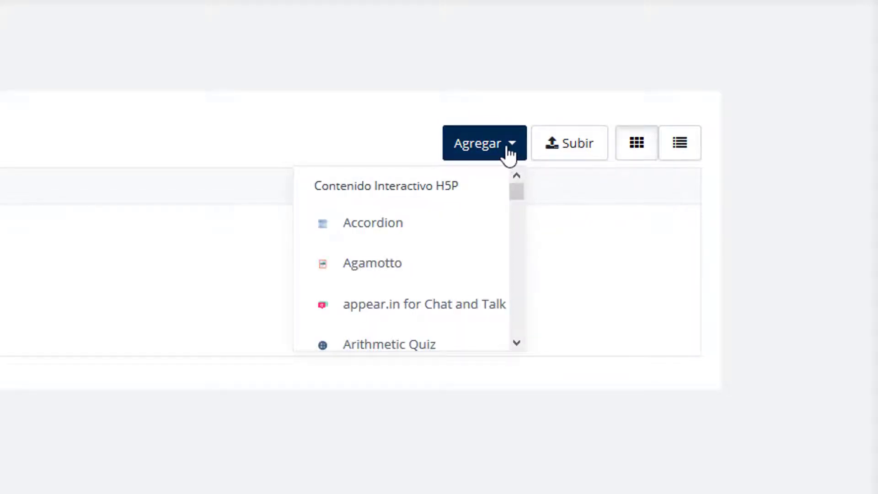
{"action": "mouse_move", "coordinate": [515, 187]}
{"action": "left_mouse_down"}
{"action": "mouse_move", "coordinate": [516, 336]}
{"action": "mouse_move", "coordinate": [522, 183]}
{"action": "left_mouse_up"}
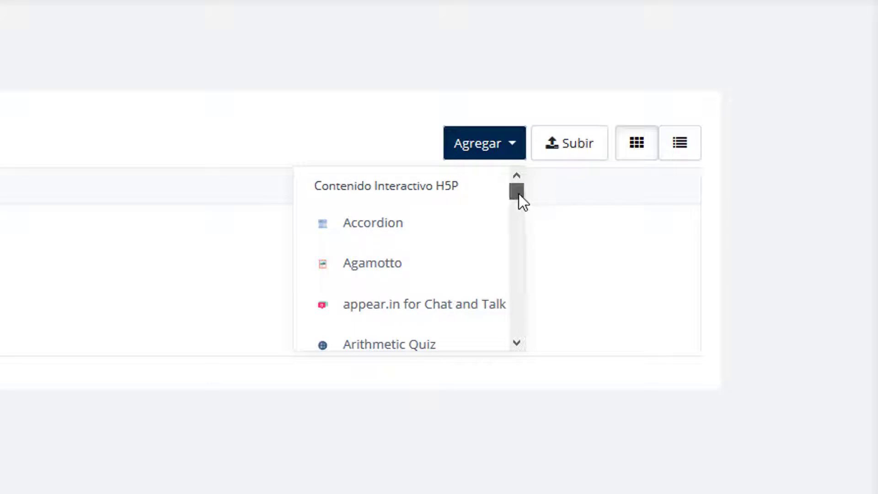
{"action": "left_click_drag", "start_coordinate": [519, 194], "coordinate": [514, 308]}
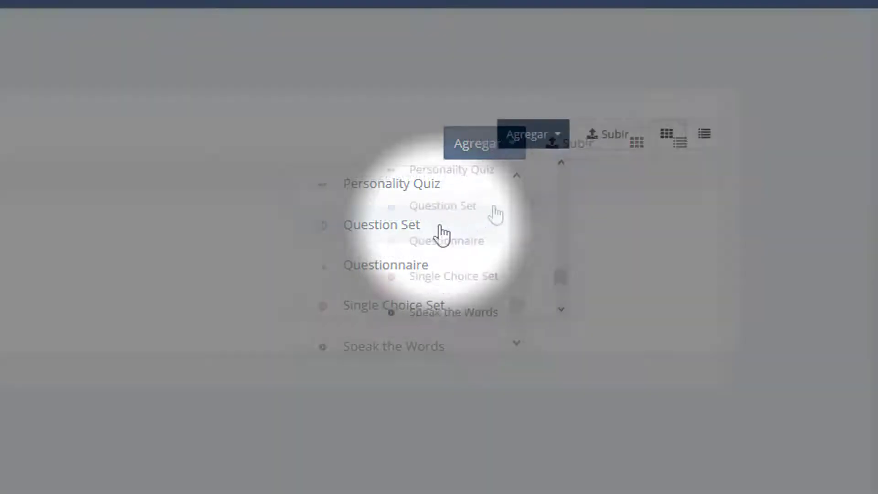
{"action": "left_click", "coordinate": [442, 236]}
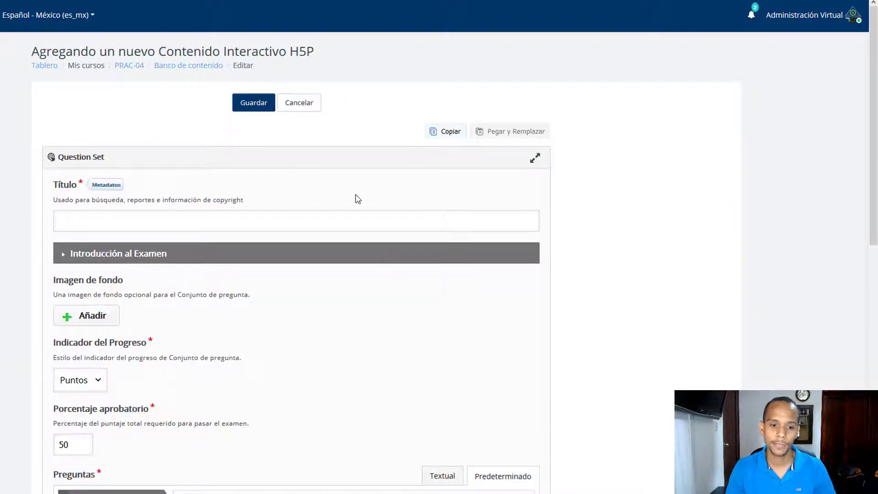
Title the question set "Quiz #1"
{"action": "scroll", "coordinate": [200, 202], "scroll_direction": "down", "scroll_amount": 2}
{"action": "left_click", "coordinate": [163, 113]}
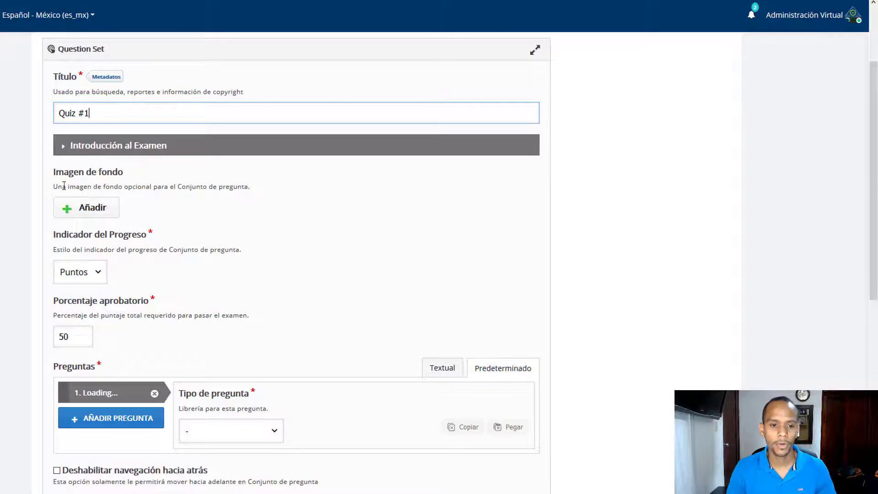
{"action": "scroll", "coordinate": [176, 195], "scroll_direction": "down", "scroll_amount": 1}
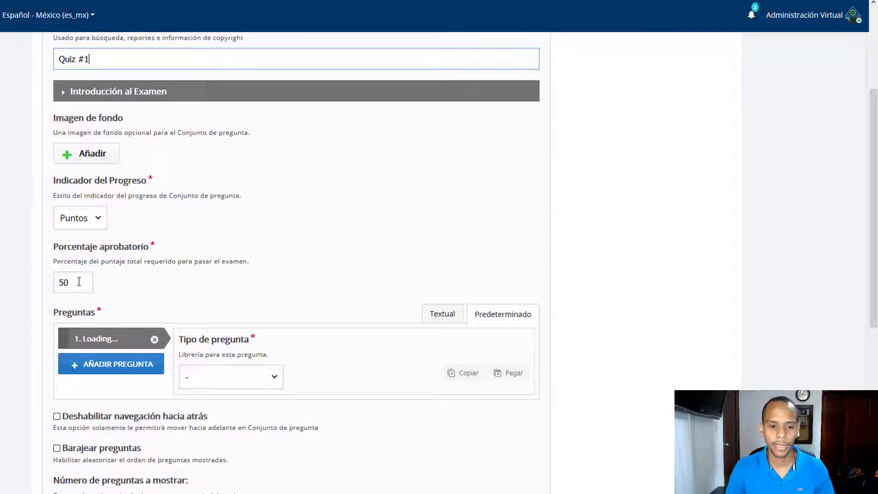
Set the type of the first question to True/False Question
{"action": "scroll", "coordinate": [245, 234], "scroll_direction": "down", "scroll_amount": 3}
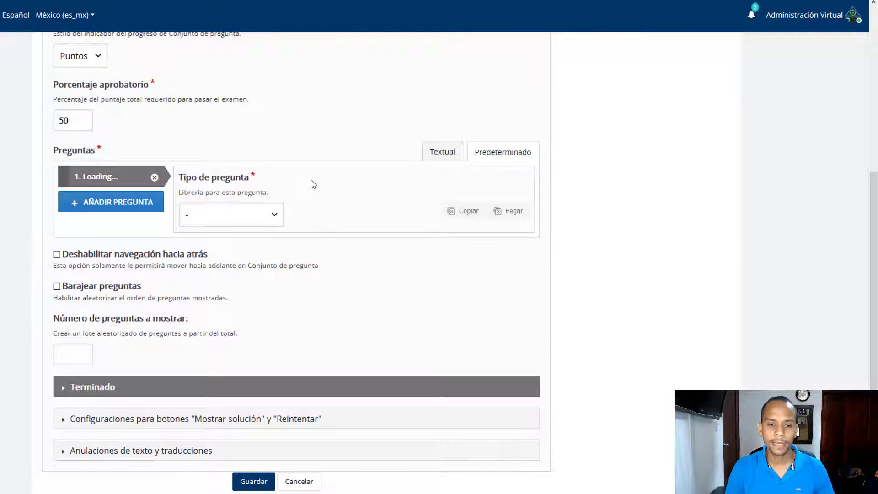
{"action": "left_click", "coordinate": [280, 217]}
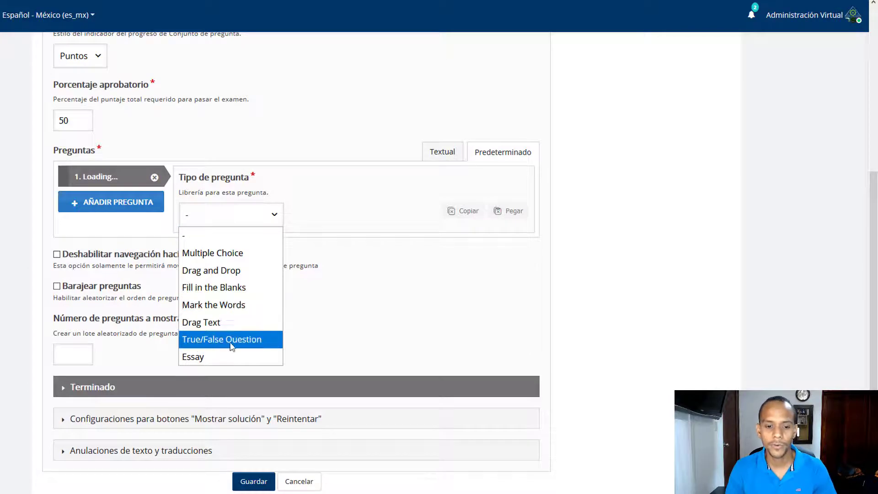
{"action": "left_click", "coordinate": [265, 347]}
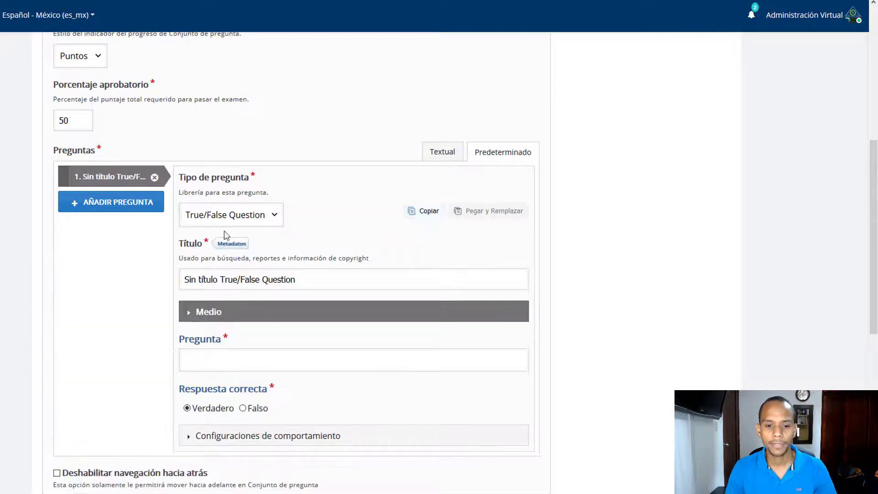
Title the first question "¿El Cielo es Azul?"
{"action": "left_click", "coordinate": [326, 282]}
{"action": "left_click_drag", "start_coordinate": [383, 279], "coordinate": [263, 274]}
{"action": "scroll", "coordinate": [389, 263], "scroll_direction": "down", "scroll_amount": 2}
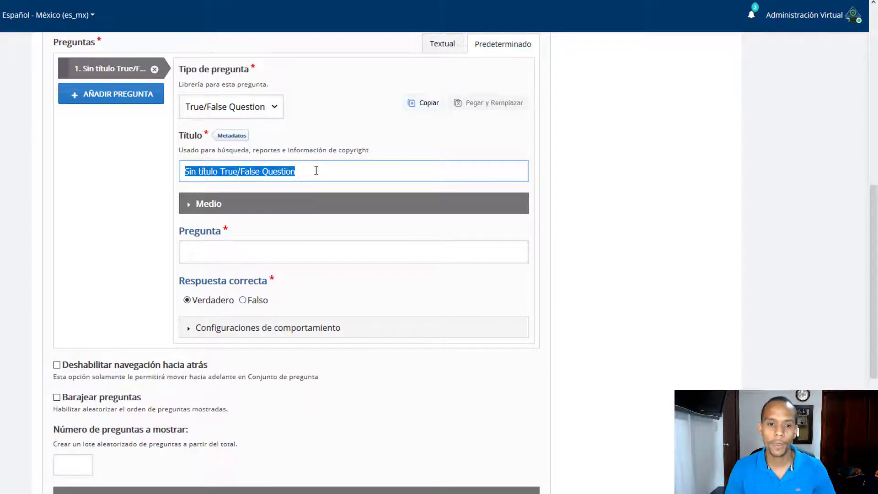
{"action": "triple_click", "coordinate": [350, 172]}
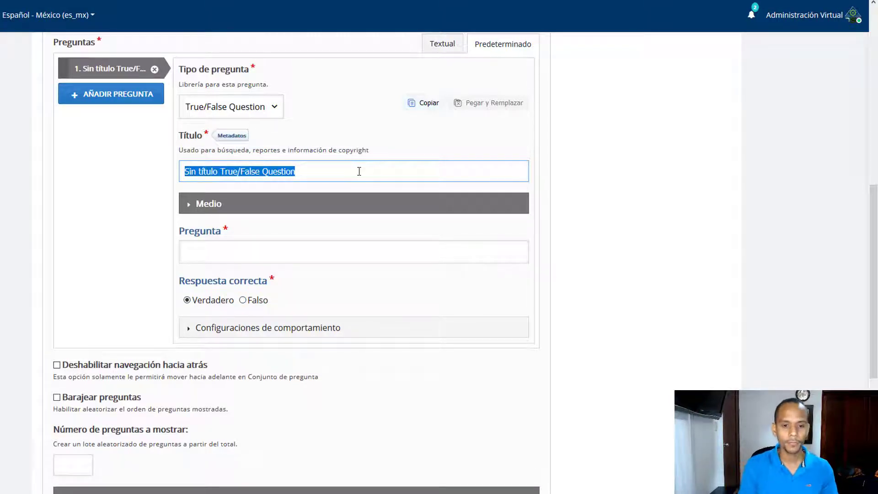
{"action": "type", "text": "¿El Cielo es Azul?"}
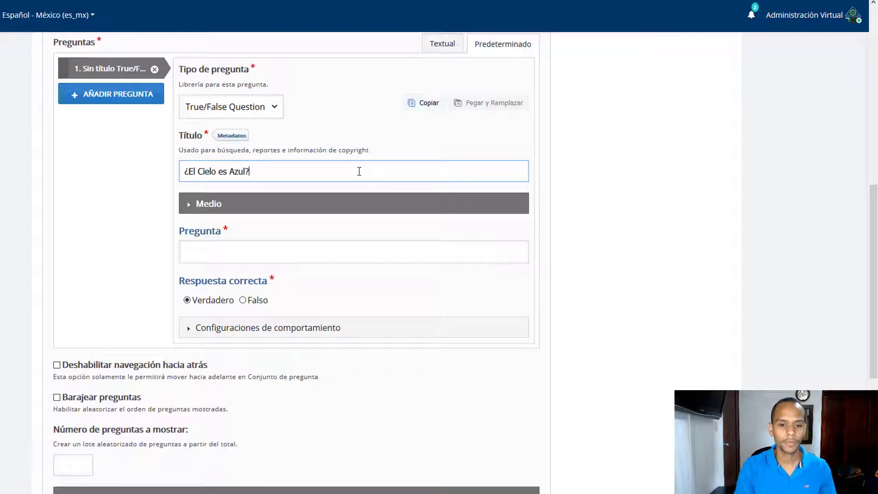
Copy the title "¿El Cielo es Azul?" into the first question's Pregunta text
{"action": "triple_click", "coordinate": [359, 172]}
{"action": "key", "text": "ctrl+c"}
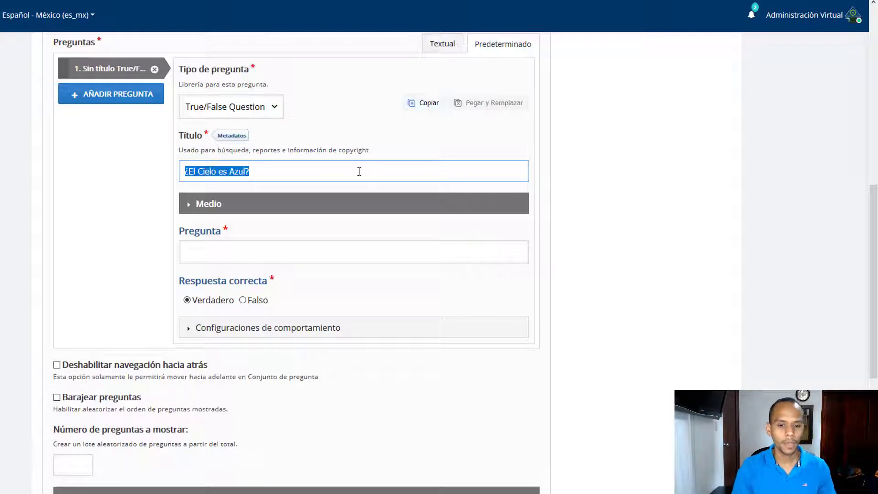
{"action": "left_click", "coordinate": [257, 247]}
{"action": "key", "text": "ctrl+v"}
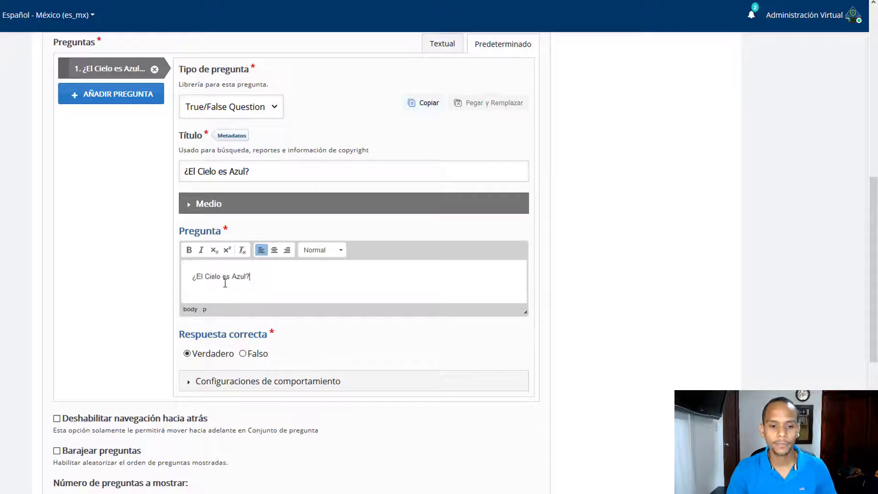
{"action": "scroll", "coordinate": [151, 275], "scroll_direction": "down", "scroll_amount": 2}
{"action": "left_click_drag", "start_coordinate": [181, 283], "coordinate": [268, 280]}
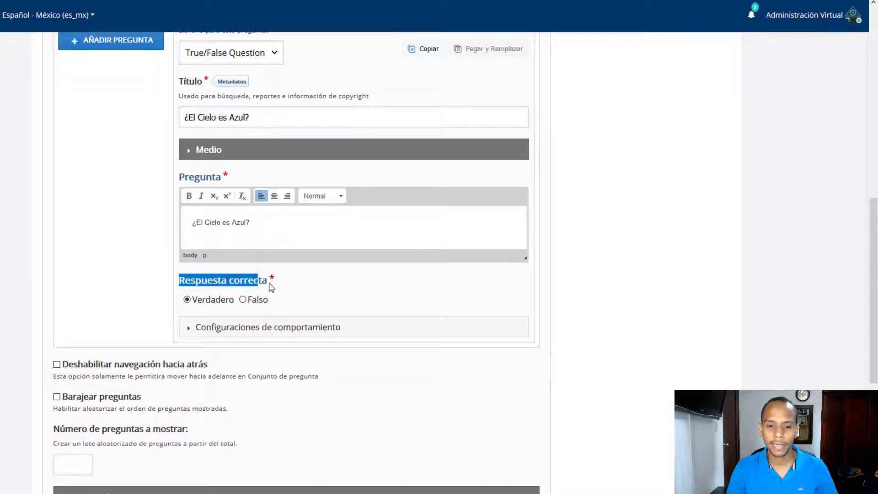
{"action": "left_click", "coordinate": [292, 288]}
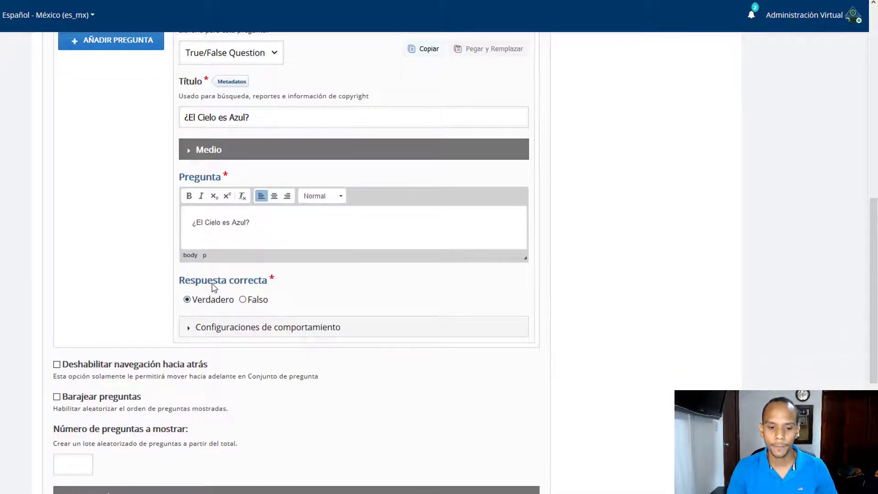
Save the question set with its single True/False question
{"action": "scroll", "coordinate": [194, 249], "scroll_direction": "down", "scroll_amount": 5}
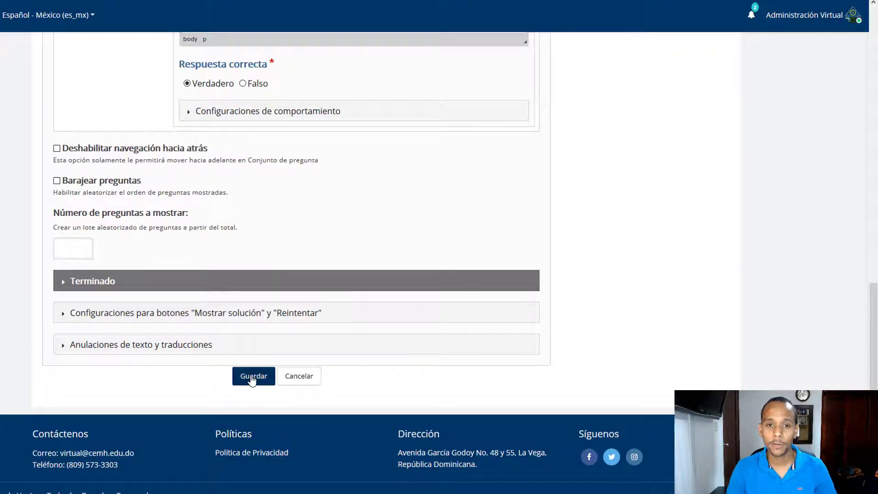
{"action": "scroll", "coordinate": [252, 381], "scroll_direction": "up", "scroll_amount": 6}
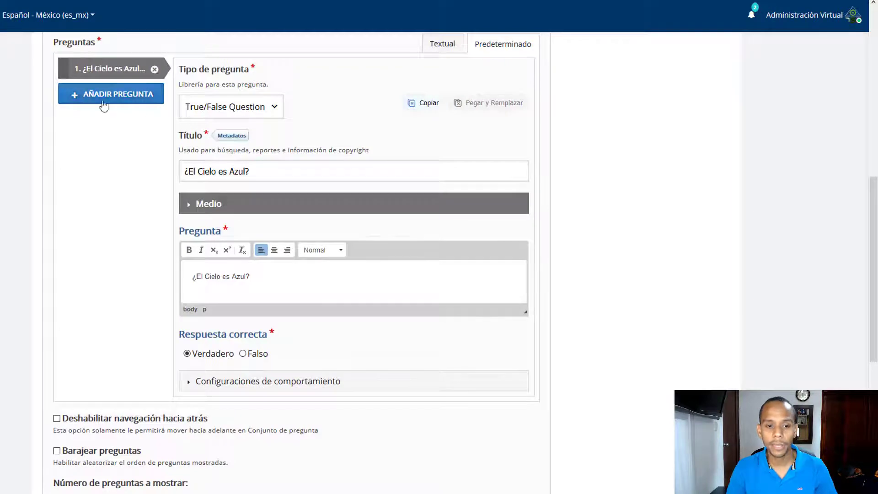
{"action": "scroll", "coordinate": [120, 130], "scroll_direction": "up", "scroll_amount": 1}
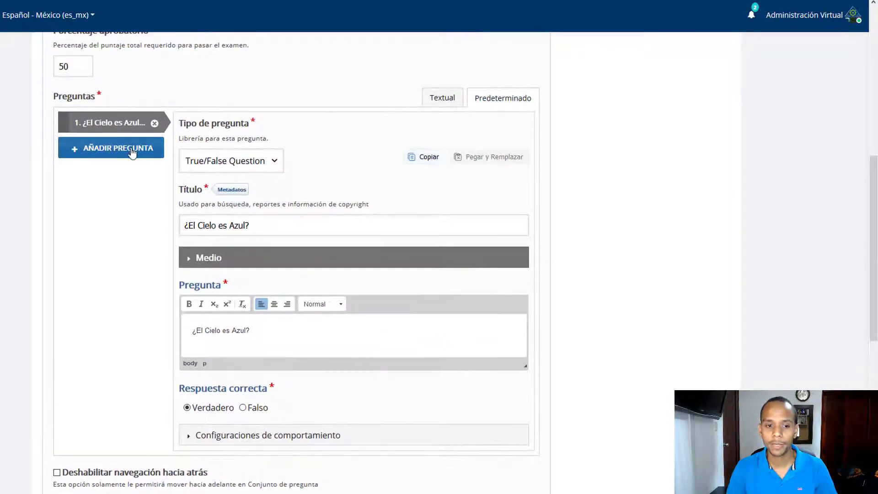
{"action": "scroll", "coordinate": [90, 286], "scroll_direction": "down", "scroll_amount": 6}
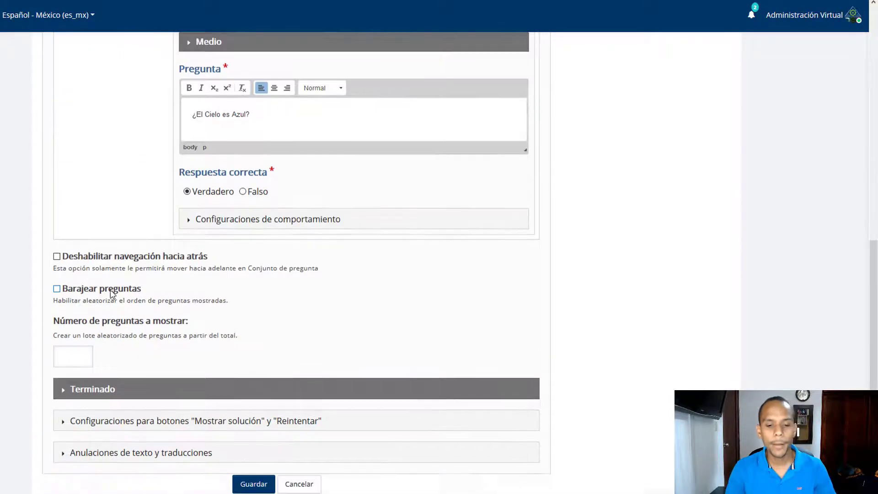
{"action": "left_click", "coordinate": [242, 383]}
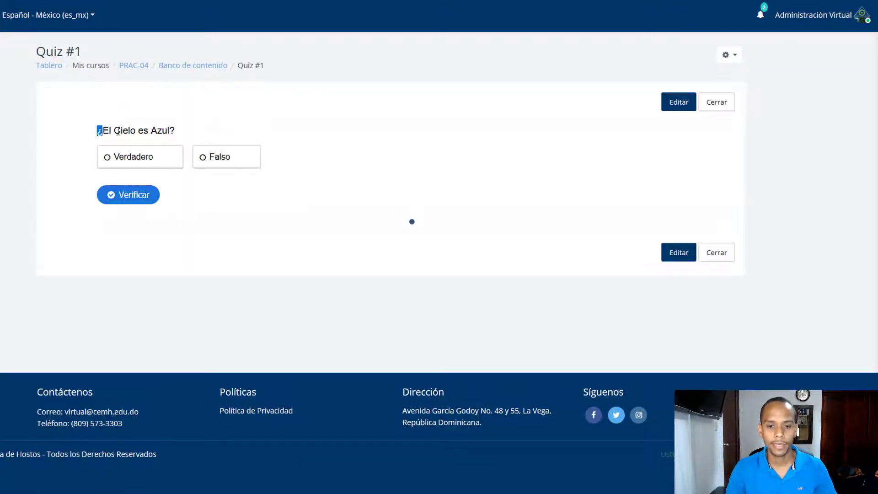
Test the saved quiz by answering Verdadero, finishing the attempt and showing the solution
{"action": "left_click", "coordinate": [139, 163]}
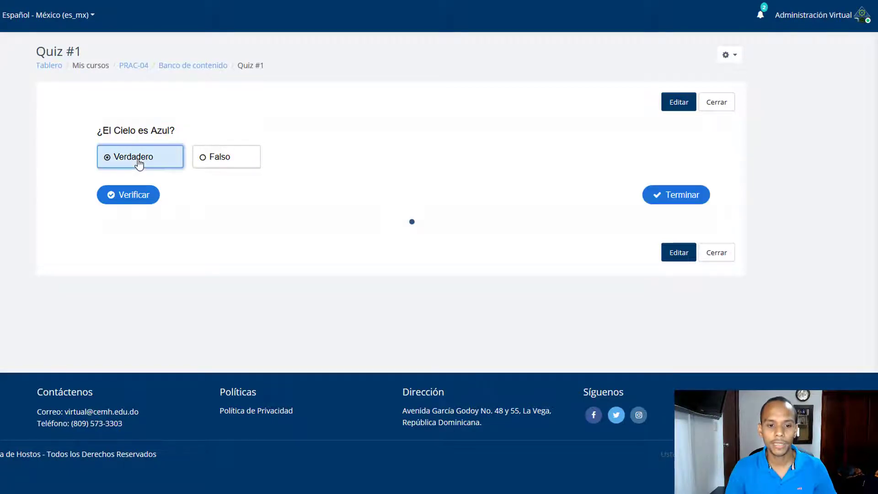
{"action": "left_click", "coordinate": [671, 197]}
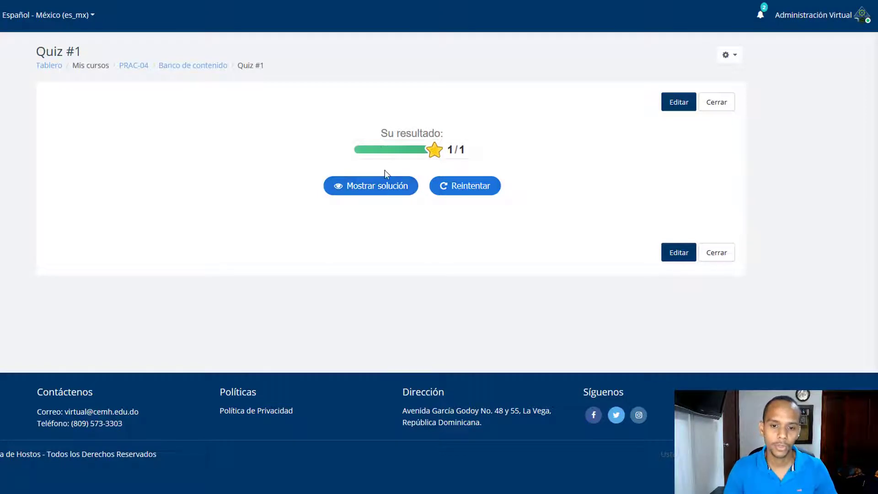
{"action": "left_click", "coordinate": [371, 191]}
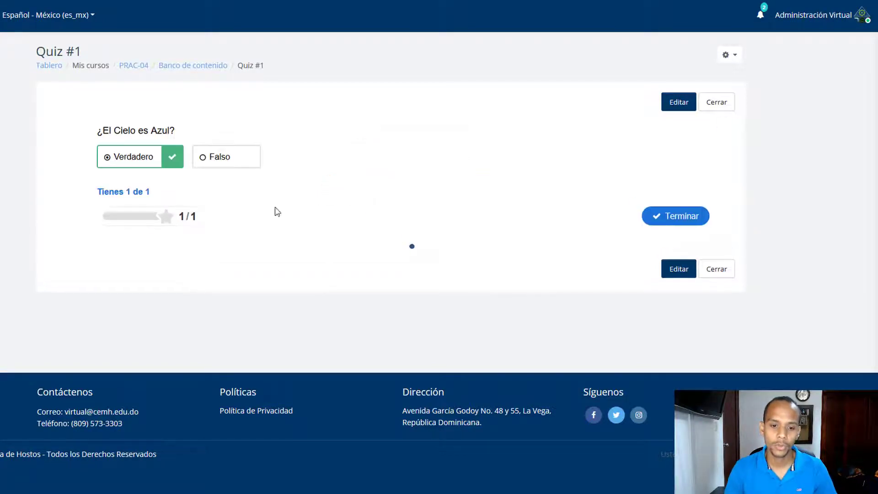
Reopen Quiz #1 for editing and expand the settings for its "Mostrar solución" and "Reintentar" buttons
{"action": "left_click", "coordinate": [674, 109]}
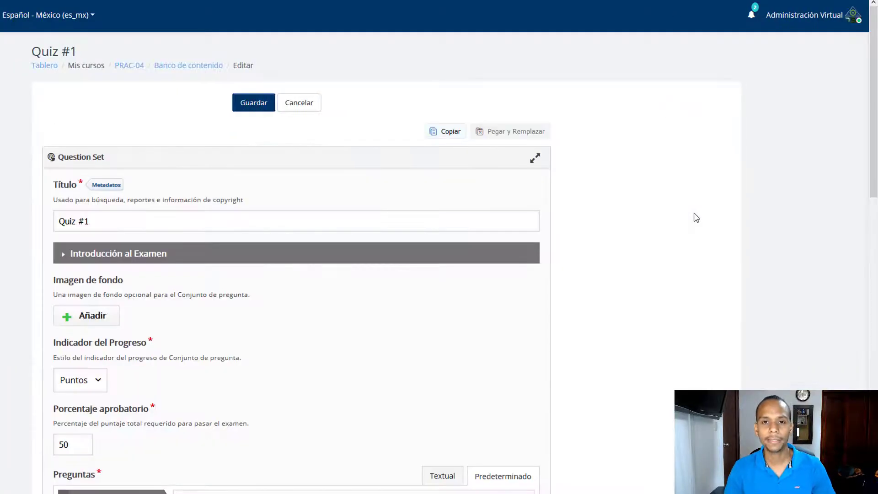
{"action": "scroll", "coordinate": [657, 204], "scroll_direction": "down", "scroll_amount": 2}
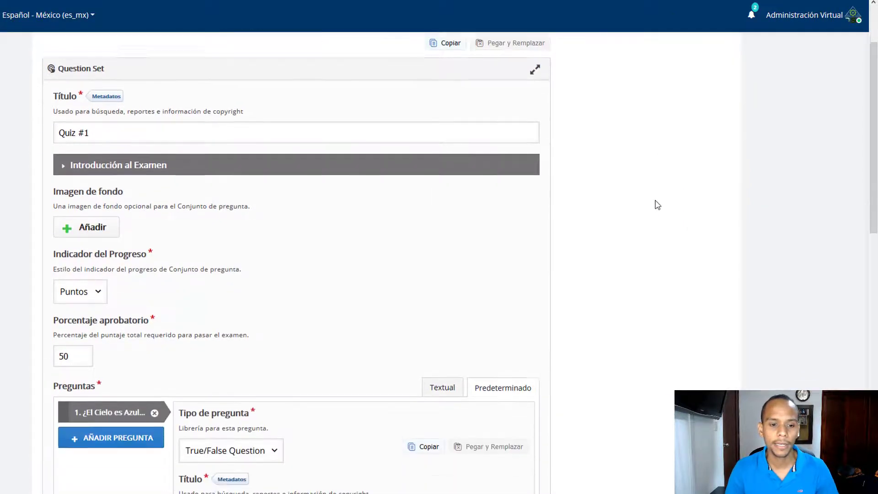
{"action": "scroll", "coordinate": [657, 205], "scroll_direction": "down", "scroll_amount": 8}
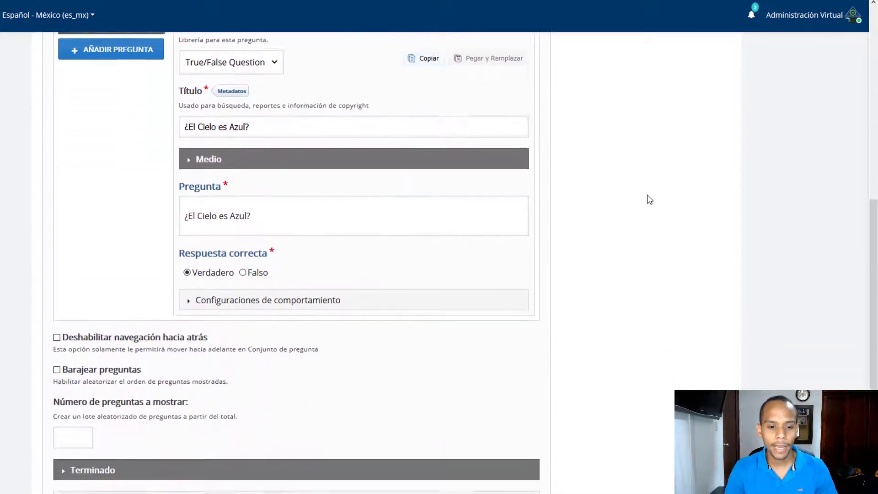
{"action": "scroll", "coordinate": [649, 200], "scroll_direction": "down", "scroll_amount": 4}
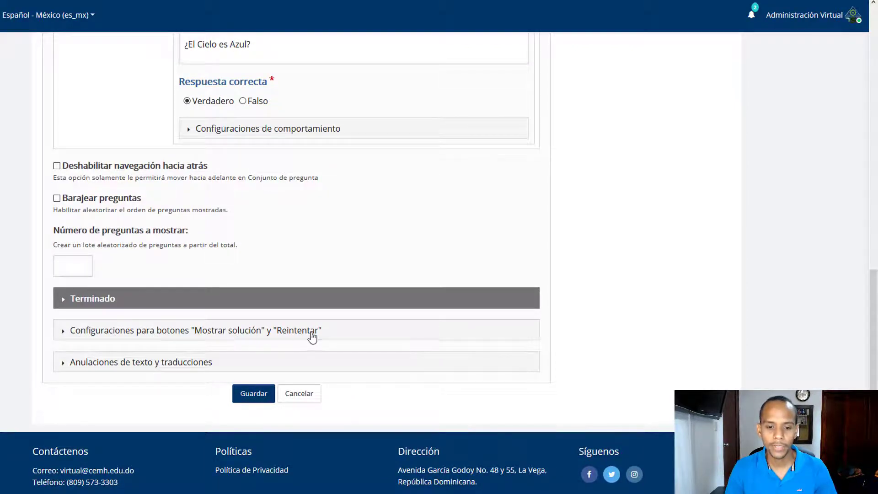
{"action": "left_click", "coordinate": [312, 337]}
{"action": "scroll", "coordinate": [310, 335], "scroll_direction": "down", "scroll_amount": 2}
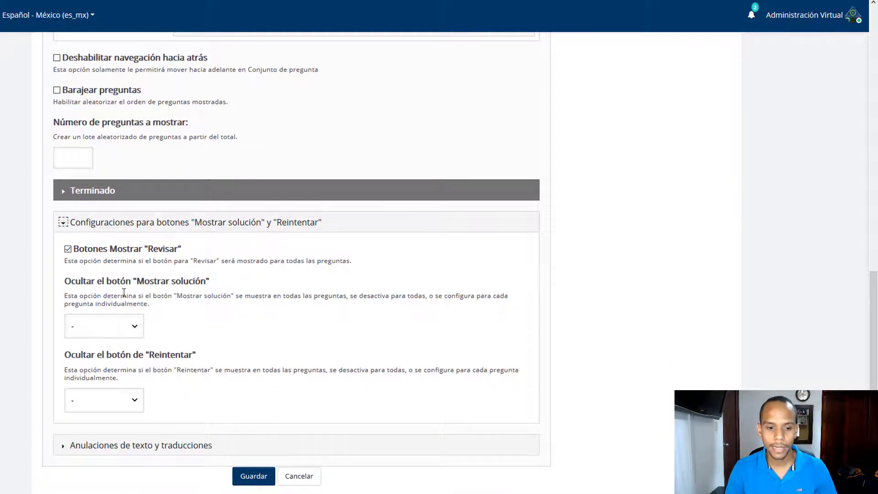
Set both the "Mostrar solución" and the "Reintentar" button options to Habilitado
{"action": "left_click", "coordinate": [118, 328]}
{"action": "left_click", "coordinate": [92, 364]}
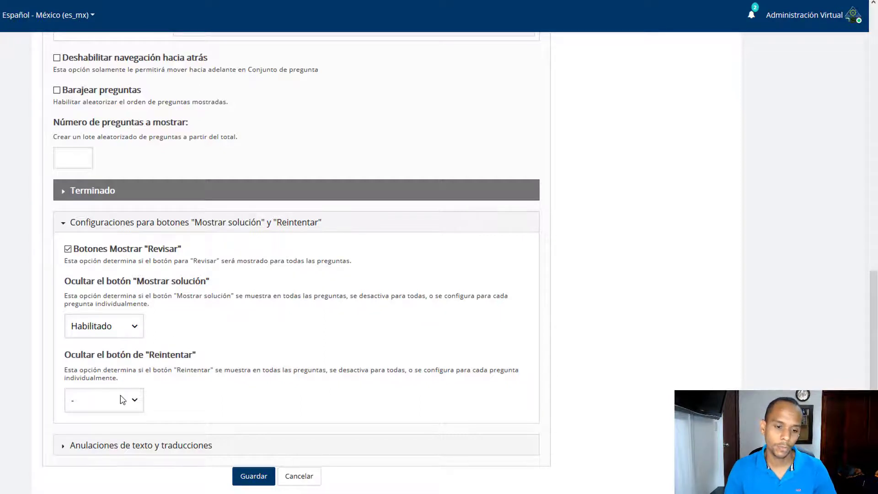
{"action": "left_click", "coordinate": [114, 408]}
{"action": "left_click", "coordinate": [101, 440]}
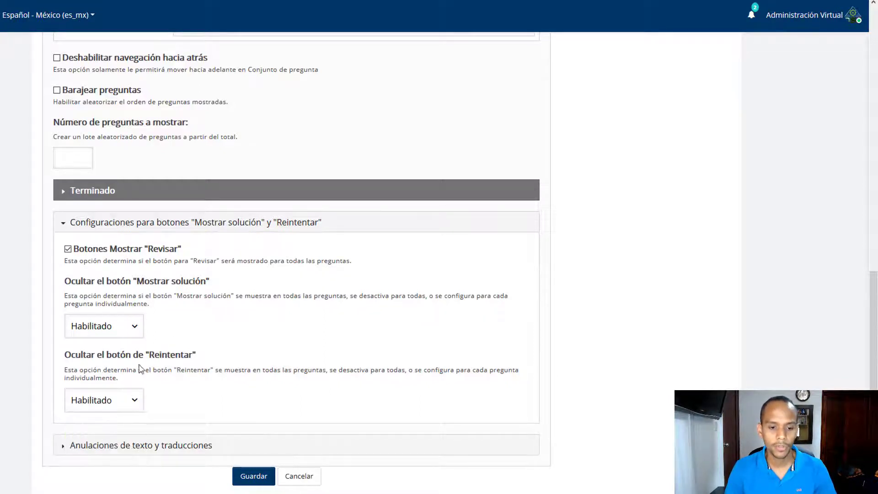
{"action": "left_click_drag", "start_coordinate": [183, 357], "coordinate": [145, 370]}
{"action": "left_click", "coordinate": [70, 356]}
{"action": "left_click", "coordinate": [187, 291]}
{"action": "left_click_drag", "start_coordinate": [210, 281], "coordinate": [142, 282]}
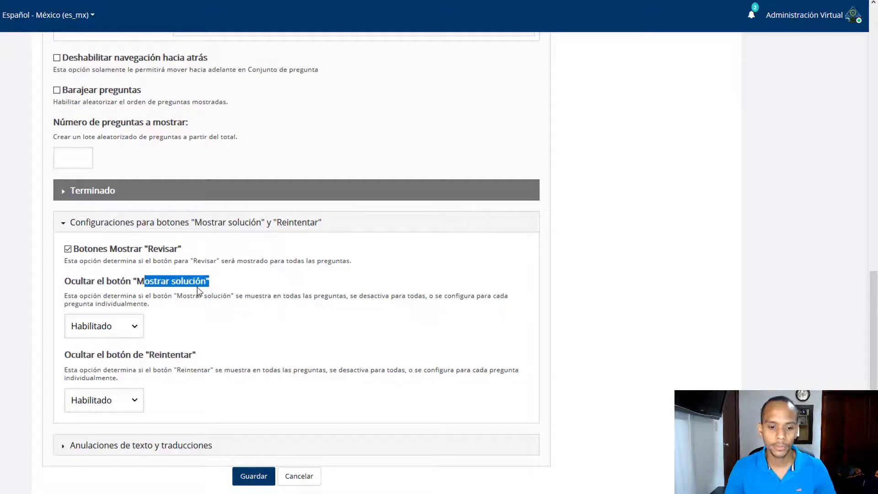
{"action": "left_click", "coordinate": [200, 291]}
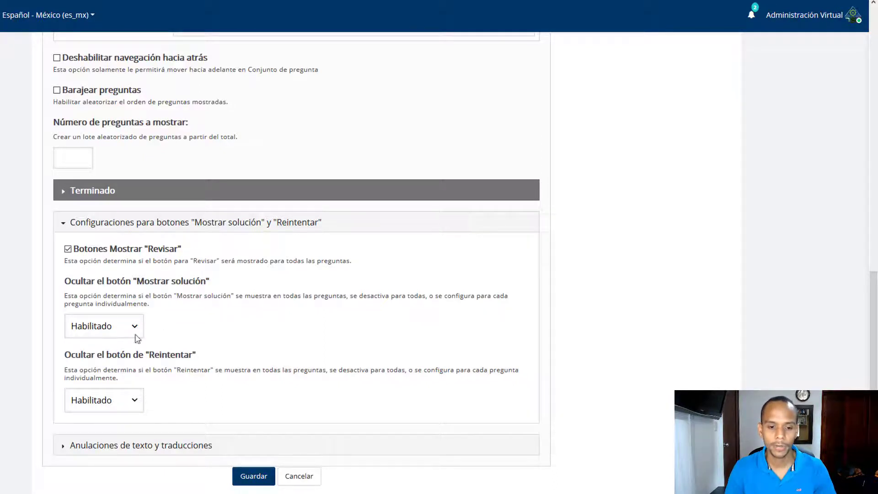
Add a second question to the set and make it a Multiple Choice question
{"action": "scroll", "coordinate": [223, 295], "scroll_direction": "up", "scroll_amount": 10}
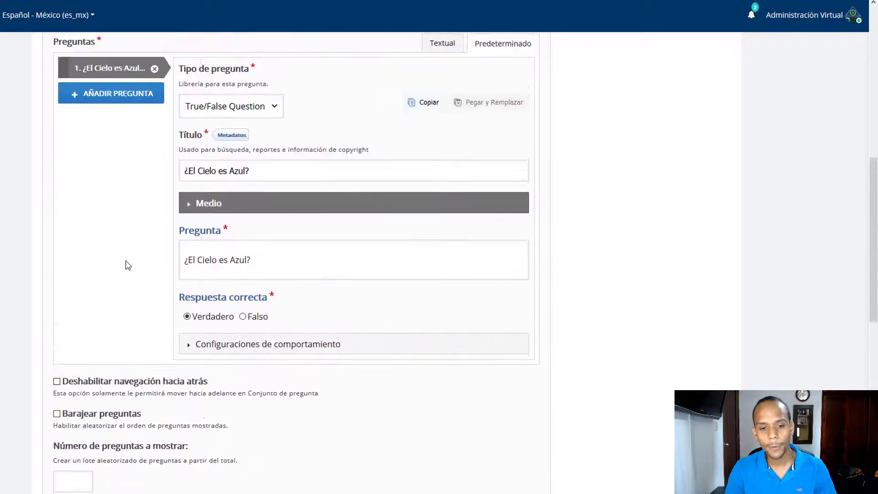
{"action": "scroll", "coordinate": [119, 240], "scroll_direction": "down", "scroll_amount": 1}
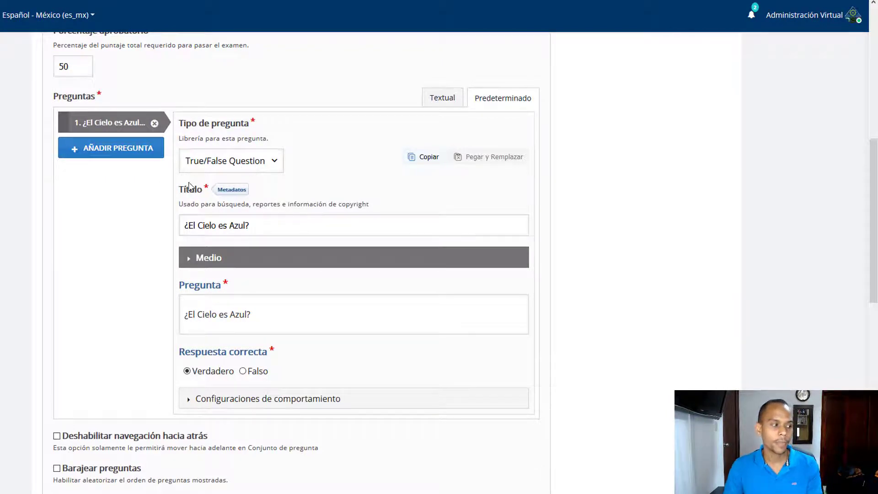
{"action": "left_click", "coordinate": [122, 153]}
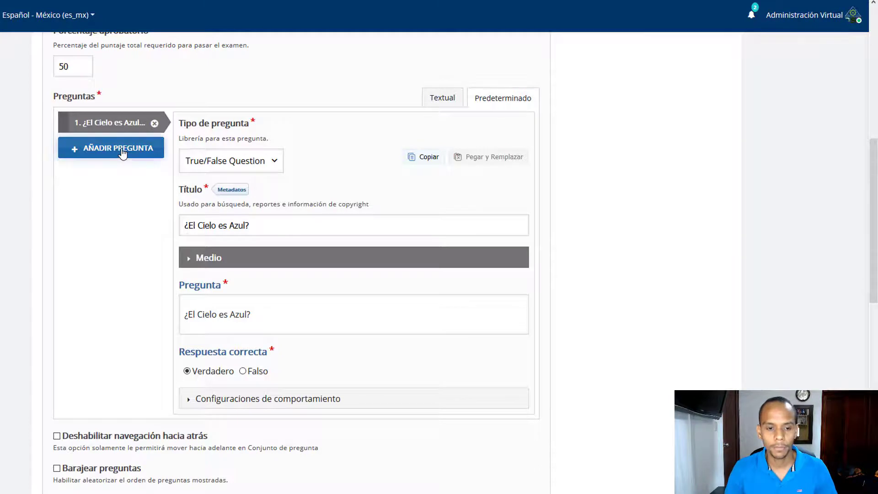
{"action": "left_click", "coordinate": [217, 161]}
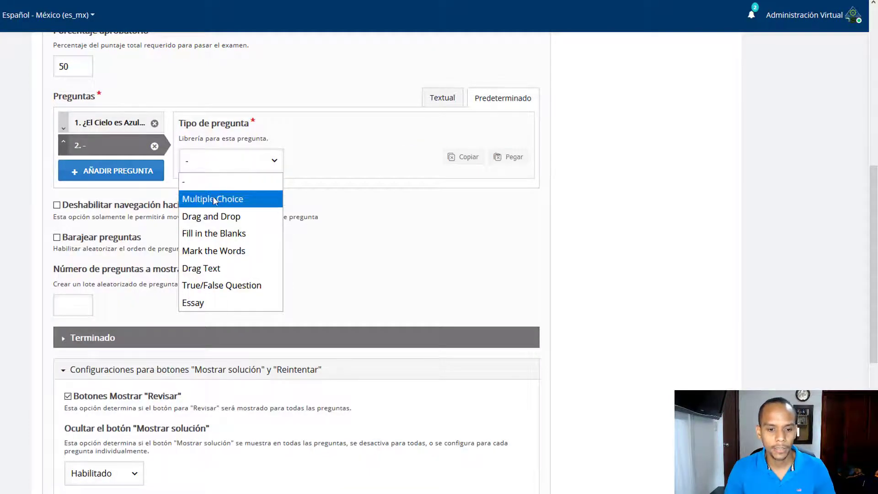
{"action": "left_click", "coordinate": [230, 201]}
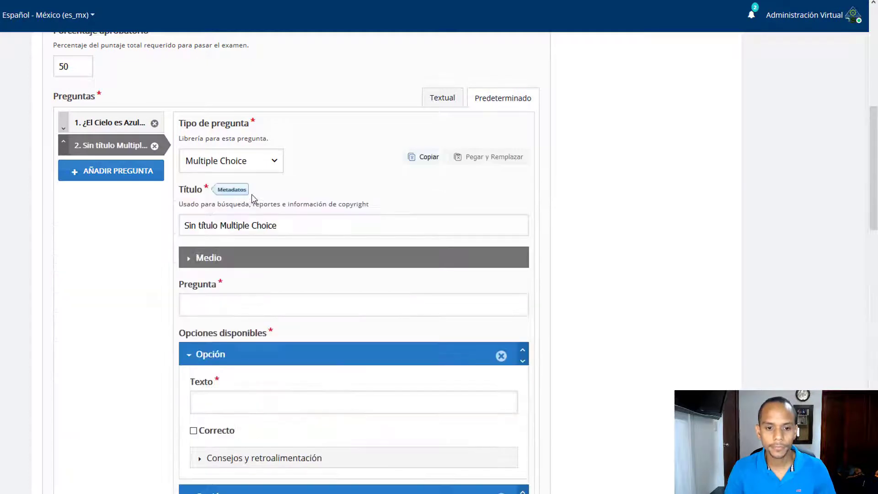
Title the second question "¿Qué día es hoy?"
{"action": "left_click", "coordinate": [323, 228]}
{"action": "key", "text": "ctrl+a"}
{"action": "scroll", "coordinate": [672, 257], "scroll_direction": "down", "scroll_amount": 1}
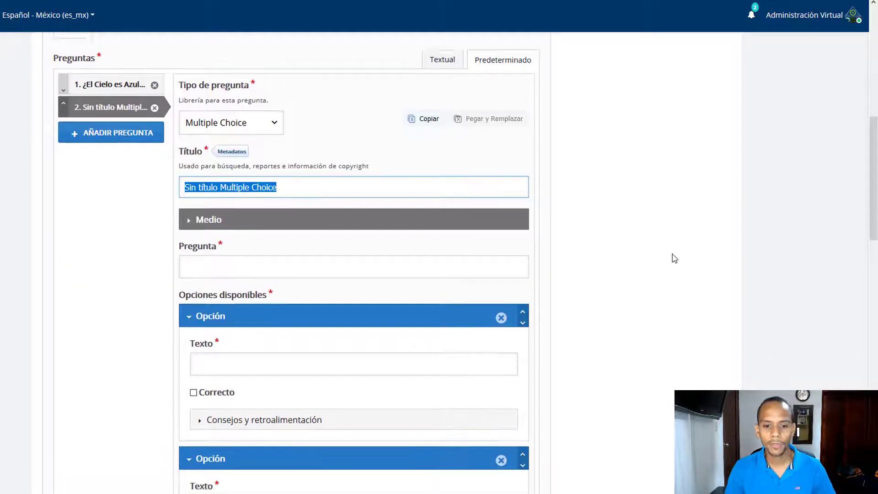
{"action": "type", "text": "¿Qué día "}
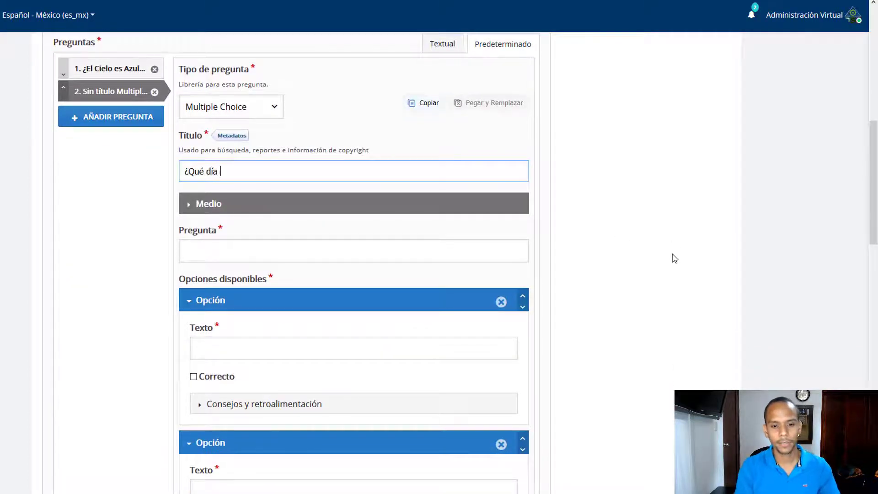
{"action": "type", "text": "es hoy?"}
Copy the title "¿Qué día es hoy?" into the second question's Pregunta text
{"action": "key", "text": "ctrl+a"}
{"action": "key", "text": "ctrl+c"}
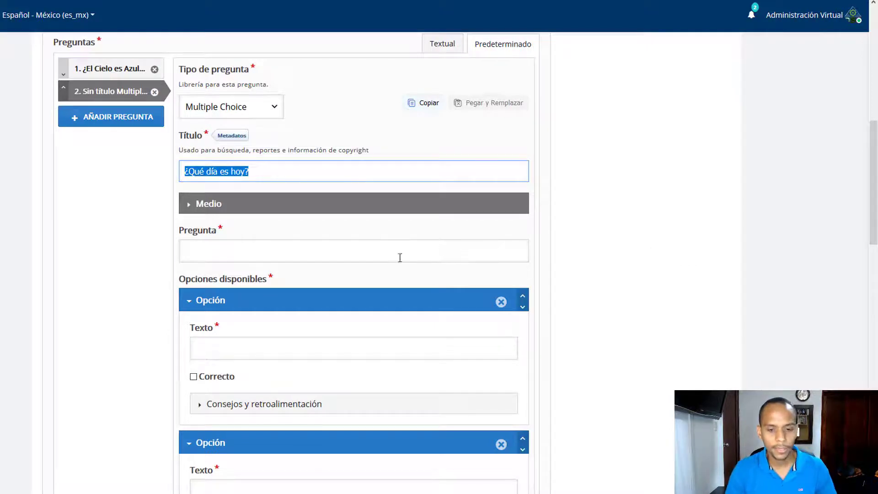
{"action": "left_click", "coordinate": [236, 260]}
{"action": "key", "text": "ctrl+v"}
Enter "Lunes" as the first answer option of the ¿Qué día es hoy? question and mark it as Correcto
{"action": "scroll", "coordinate": [494, 290], "scroll_direction": "down", "scroll_amount": 2}
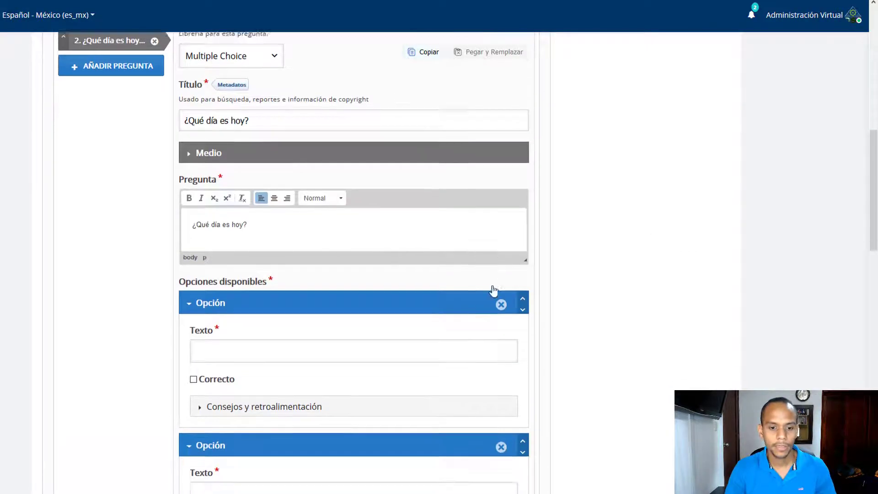
{"action": "scroll", "coordinate": [257, 248], "scroll_direction": "down", "scroll_amount": 1}
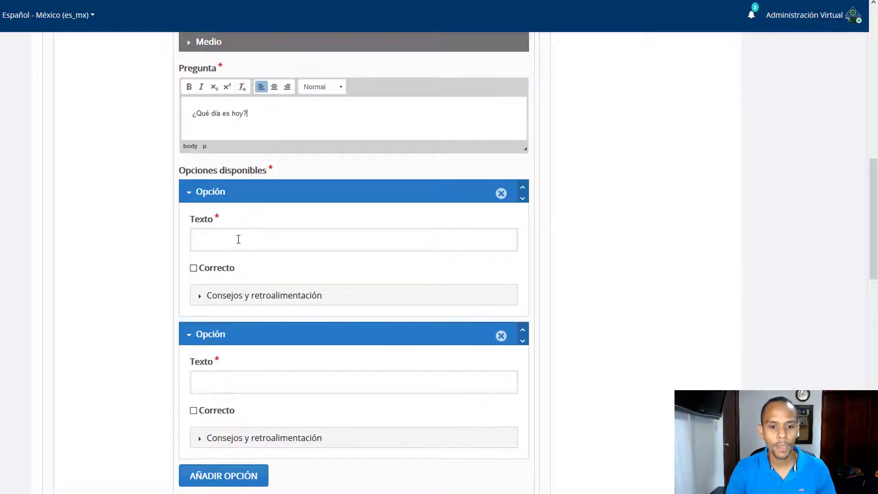
{"action": "left_click", "coordinate": [238, 239]}
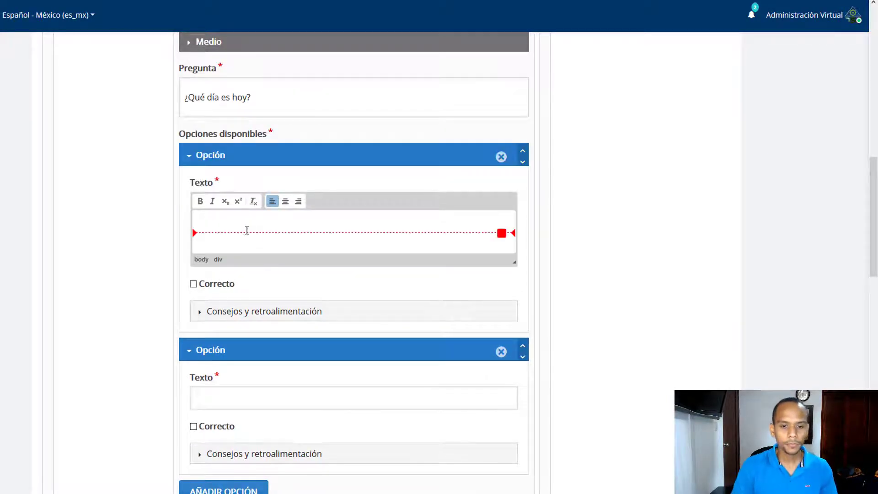
{"action": "left_click", "coordinate": [247, 230]}
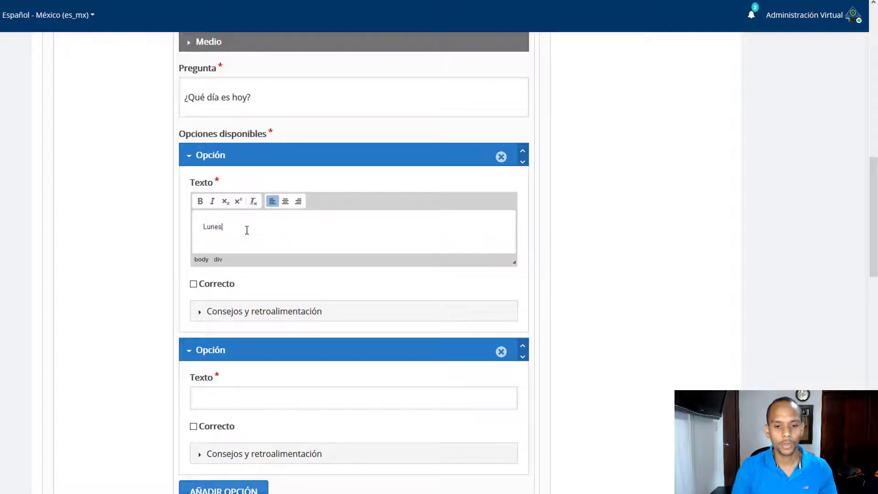
{"action": "left_click", "coordinate": [193, 283]}
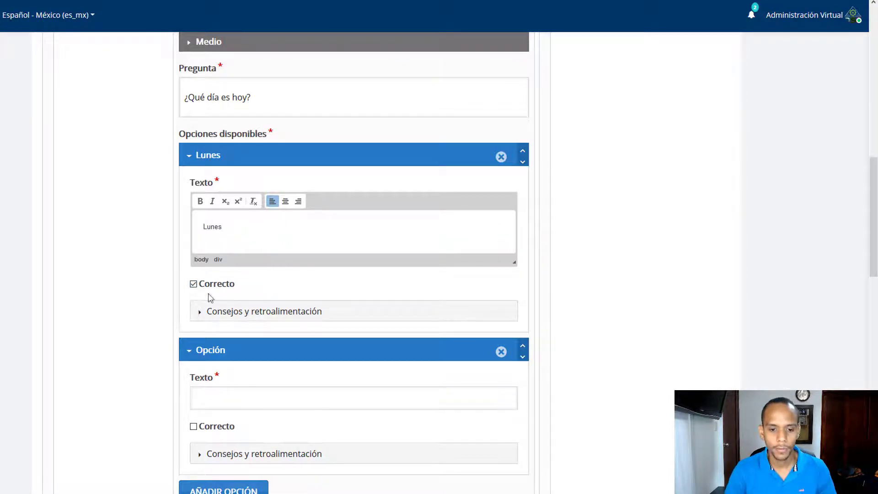
Enter "Martes" as the second answer option and add a third option with the text "Miércoles"
{"action": "left_click", "coordinate": [229, 397]}
{"action": "scroll", "coordinate": [290, 335], "scroll_direction": "down", "scroll_amount": 1}
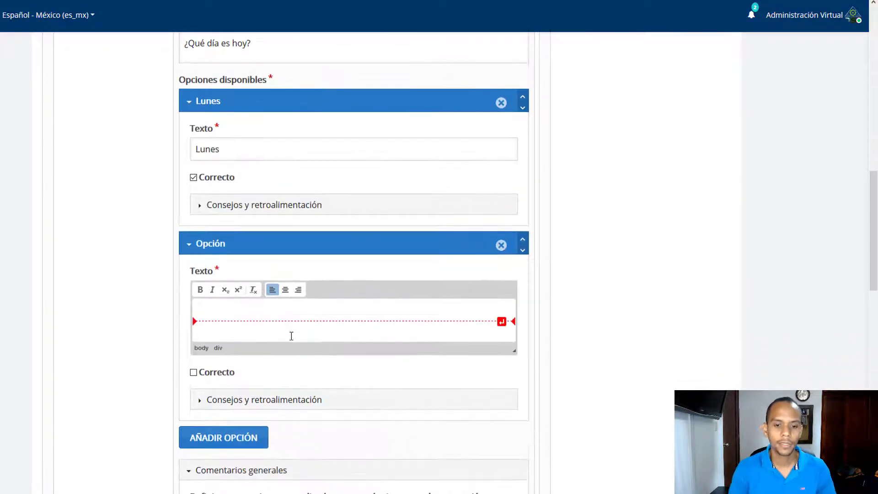
{"action": "type", "text": "Martes"}
{"action": "scroll", "coordinate": [292, 336], "scroll_direction": "down", "scroll_amount": 3}
{"action": "left_click", "coordinate": [211, 277]}
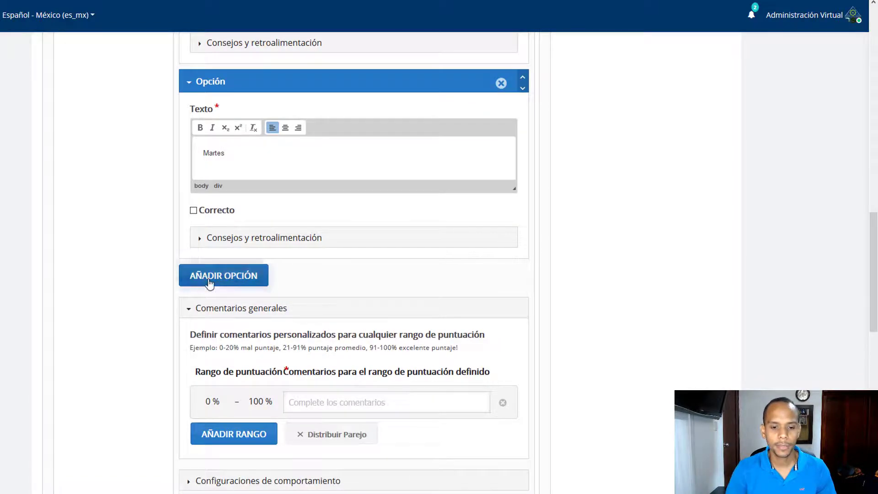
{"action": "left_click", "coordinate": [243, 327]}
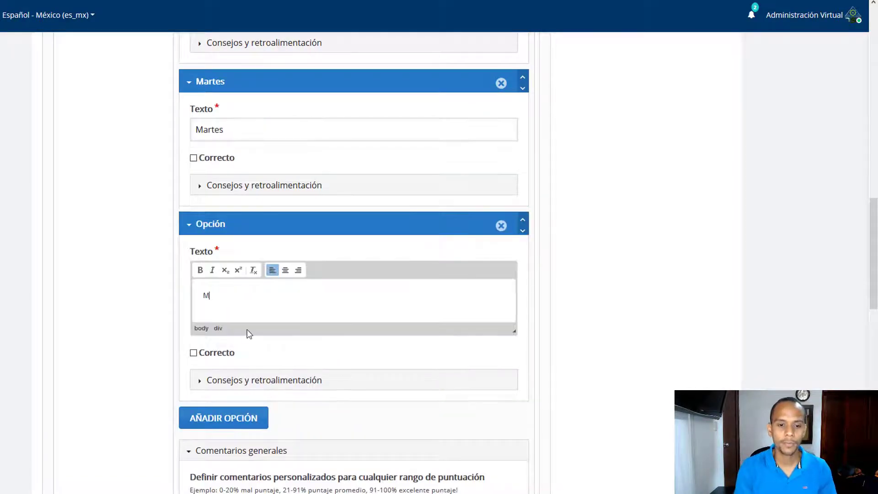
{"action": "type", "text": "Miércoles"}
Add two more answer options to the multiple choice question, "Jueves" and "Viernes"
{"action": "left_click", "coordinate": [224, 417]}
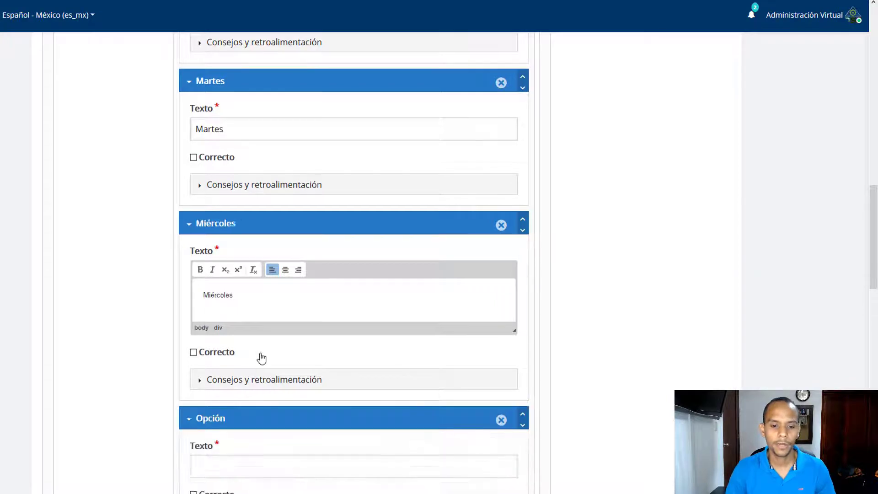
{"action": "scroll", "coordinate": [255, 157], "scroll_direction": "down", "scroll_amount": 5}
{"action": "left_click", "coordinate": [255, 146]}
{"action": "type", "text": "Jueve"}
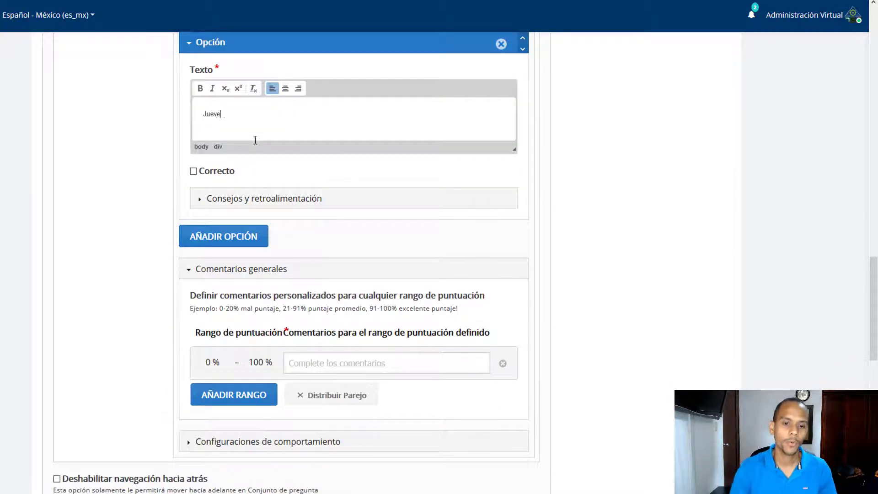
{"action": "type", "text": "s"}
{"action": "left_click", "coordinate": [249, 242]}
{"action": "left_click", "coordinate": [237, 290]}
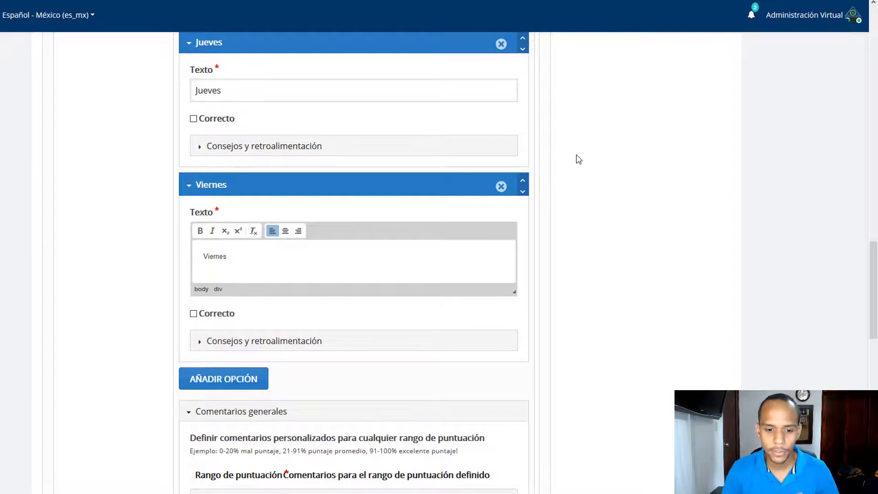
Review the answer options of the second question and save the Quiz #1 content
{"action": "scroll", "coordinate": [566, 247], "scroll_direction": "down", "scroll_amount": 1}
{"action": "scroll", "coordinate": [564, 265], "scroll_direction": "up", "scroll_amount": 11}
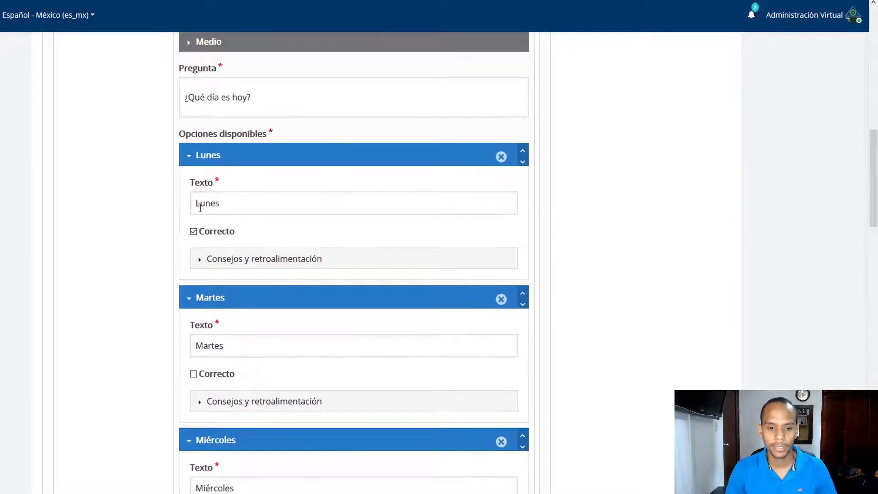
{"action": "scroll", "coordinate": [583, 215], "scroll_direction": "down", "scroll_amount": 6}
{"action": "scroll", "coordinate": [587, 220], "scroll_direction": "down", "scroll_amount": 12}
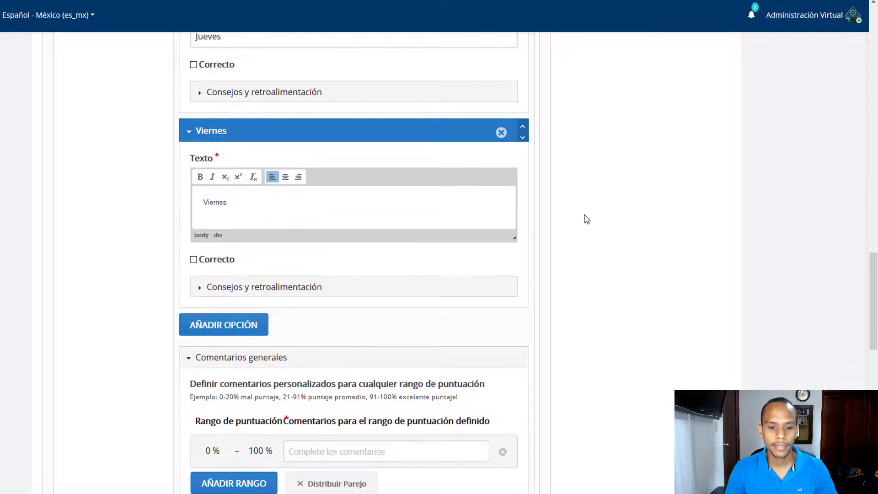
{"action": "scroll", "coordinate": [585, 220], "scroll_direction": "down", "scroll_amount": 5}
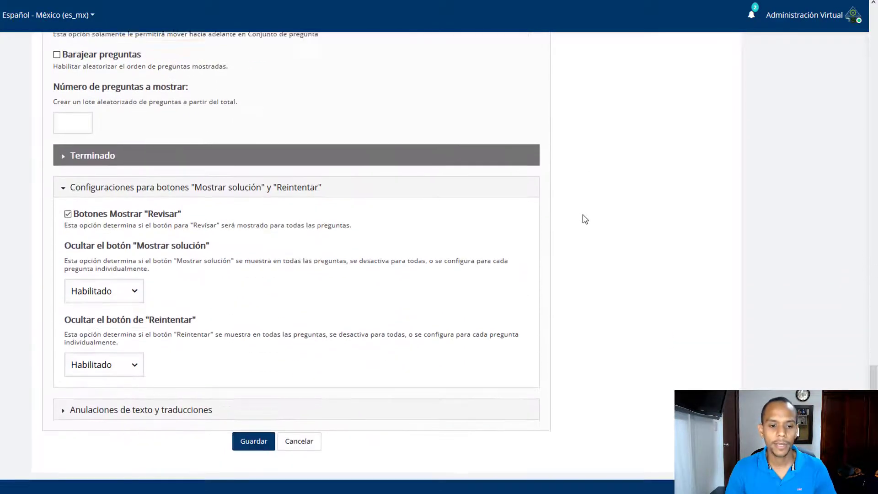
{"action": "left_click", "coordinate": [253, 337]}
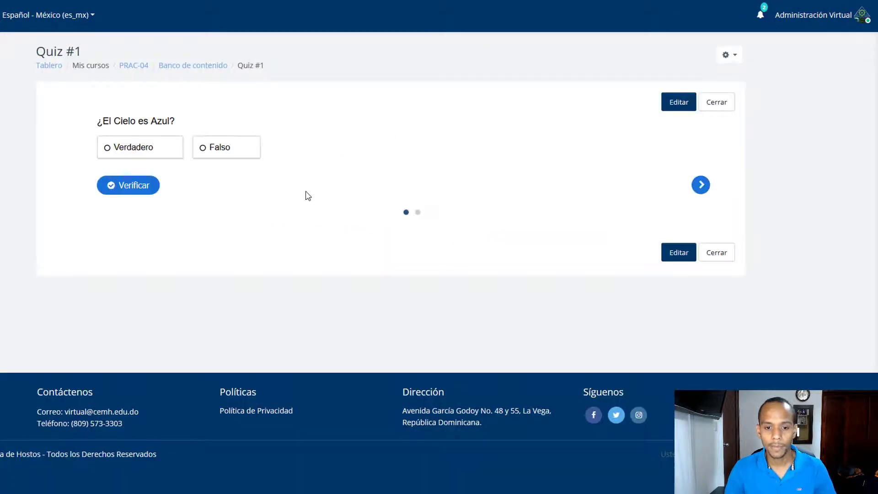
Test the first question by answering Verdadero, verify the answer and go on to the second question
{"action": "left_click", "coordinate": [129, 154]}
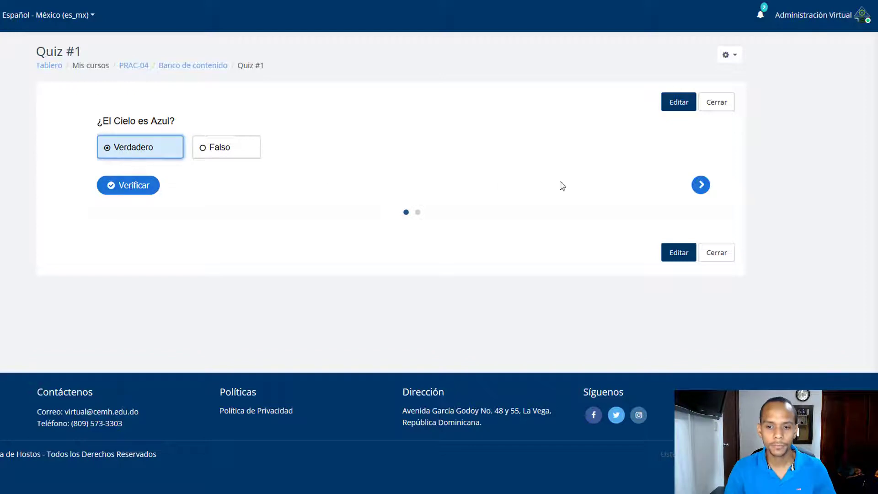
{"action": "left_click", "coordinate": [114, 189]}
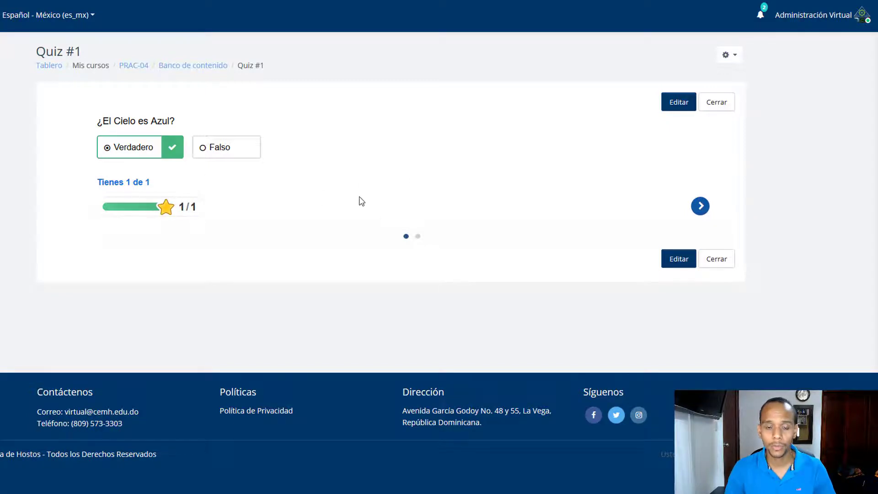
{"action": "left_click", "coordinate": [700, 206]}
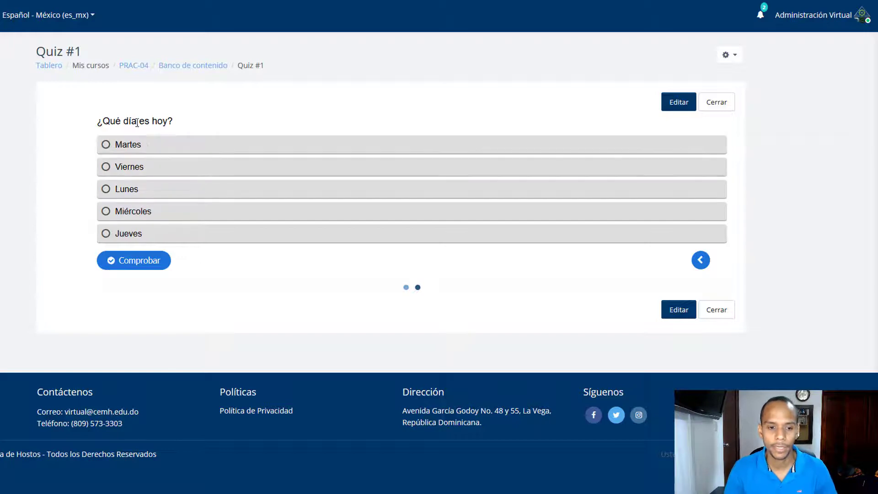
Test the ¿Qué día es hoy? question by answering Martes, check the answer and finish the quiz
{"action": "left_click_drag", "start_coordinate": [194, 124], "coordinate": [86, 118]}
{"action": "left_click", "coordinate": [218, 129]}
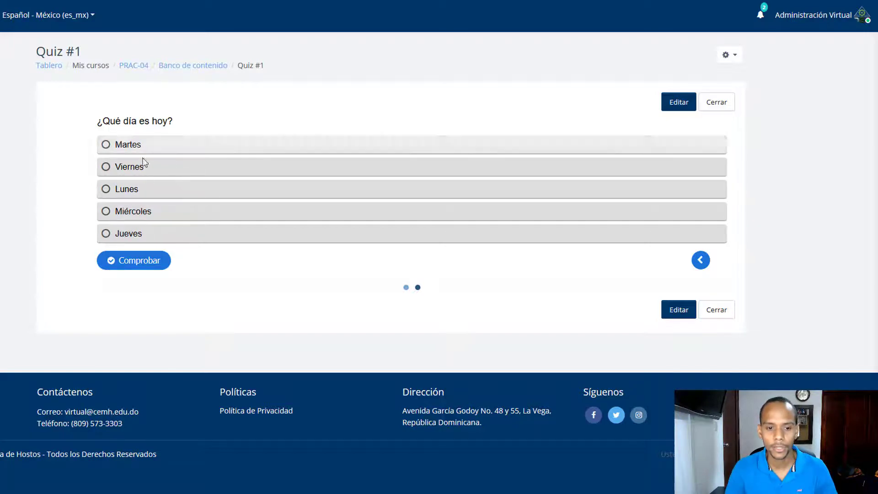
{"action": "left_click", "coordinate": [106, 145]}
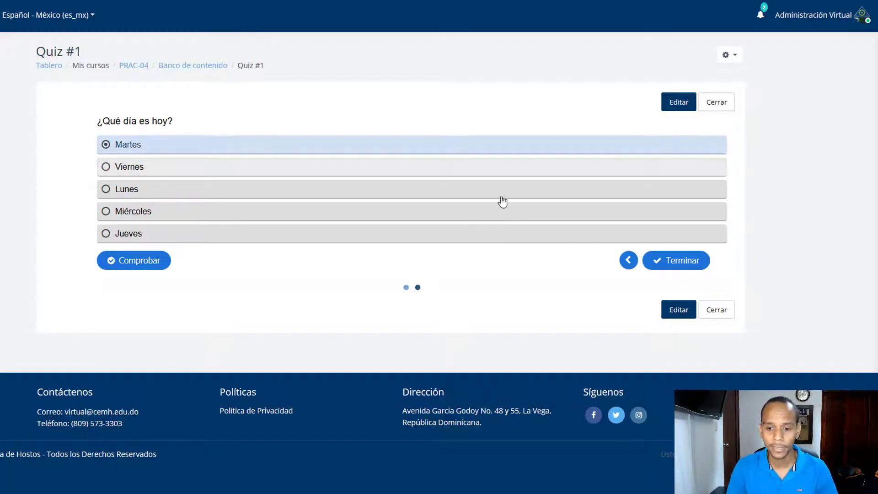
{"action": "left_click", "coordinate": [164, 259]}
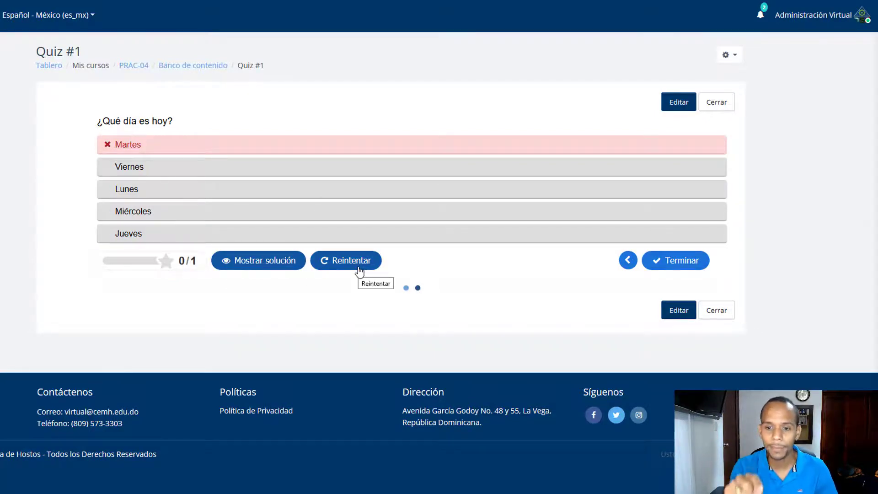
{"action": "left_click", "coordinate": [671, 264]}
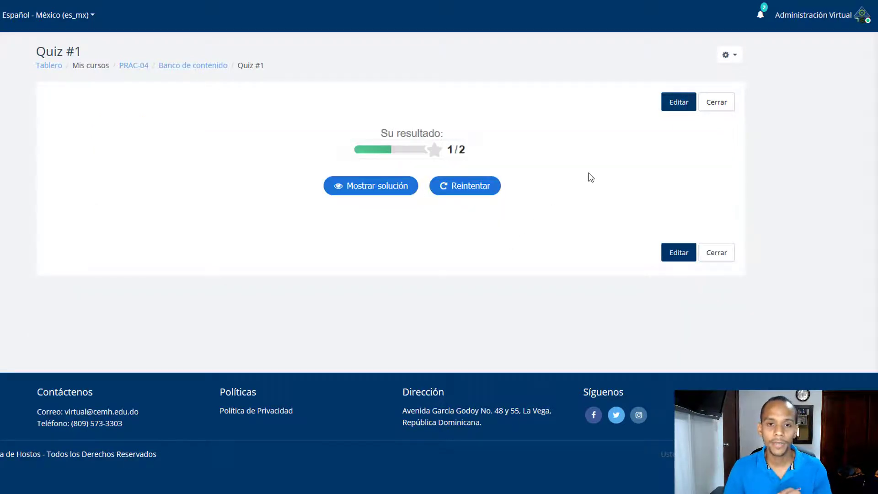
Reopen Quiz #1 for editing and disable the "Reintentar" and "Mostrar solución" buttons in the first question's behaviour settings
{"action": "left_click", "coordinate": [678, 106]}
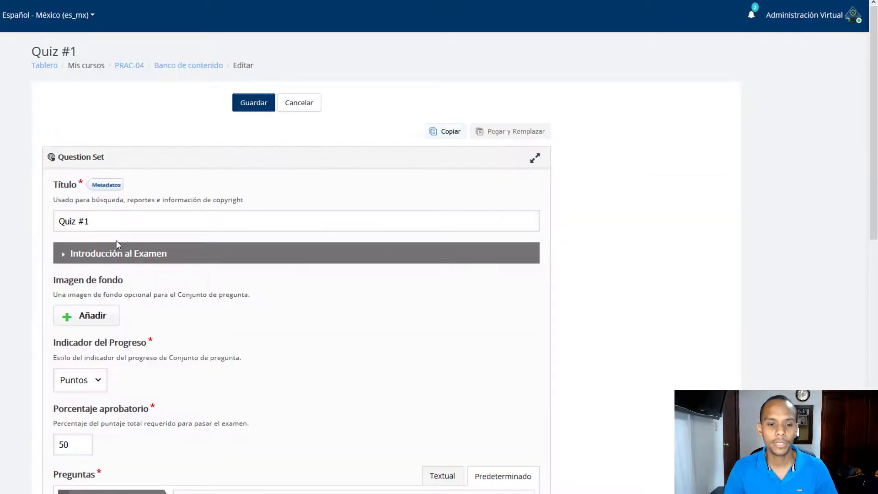
{"action": "scroll", "coordinate": [43, 230], "scroll_direction": "down", "scroll_amount": 6}
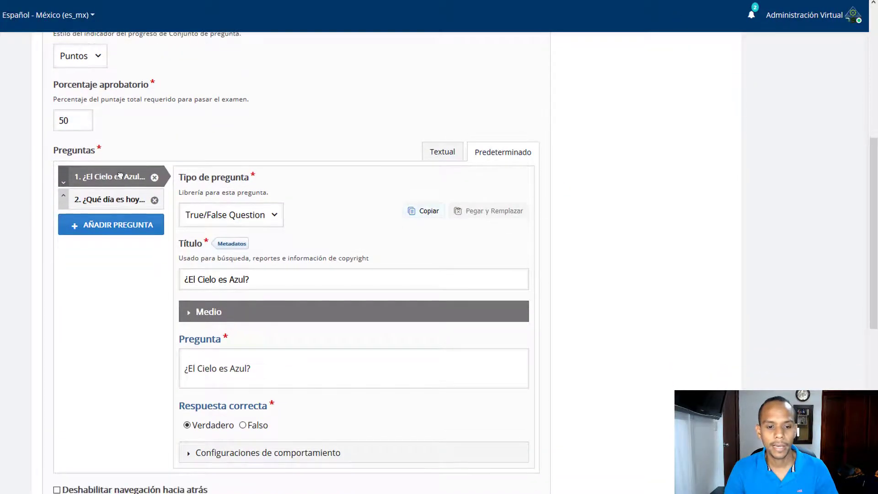
{"action": "scroll", "coordinate": [281, 247], "scroll_direction": "down", "scroll_amount": 4}
{"action": "left_click", "coordinate": [229, 299]}
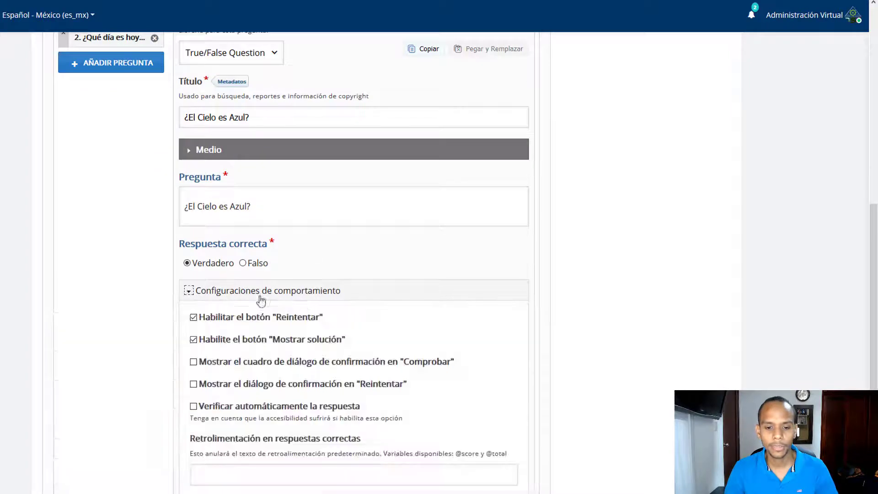
{"action": "scroll", "coordinate": [229, 297], "scroll_direction": "down", "scroll_amount": 1}
{"action": "left_click", "coordinate": [194, 264]}
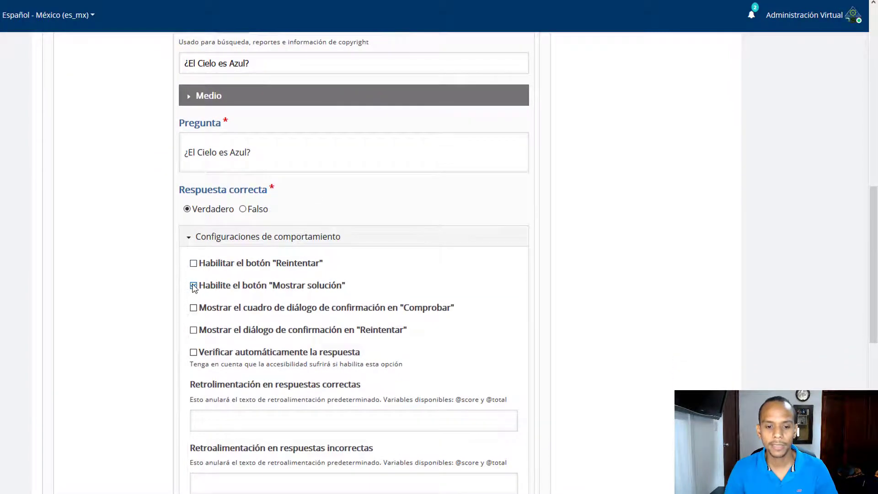
{"action": "left_click", "coordinate": [193, 285]}
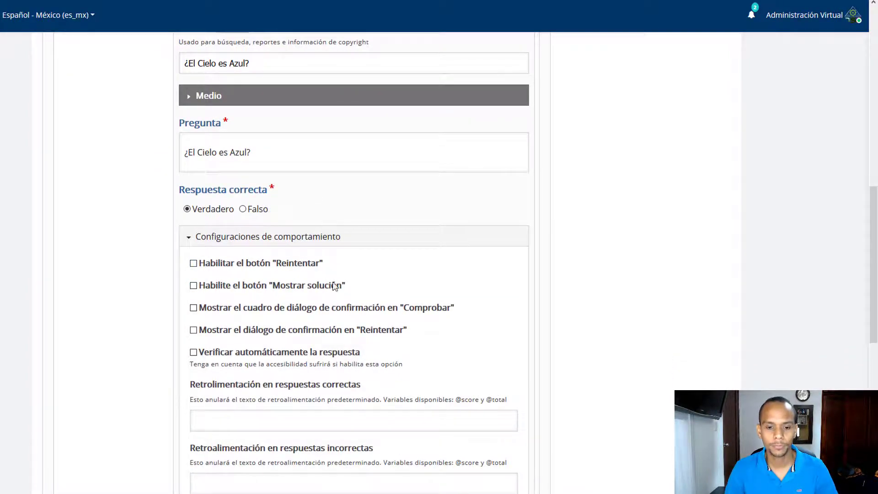
{"action": "scroll", "coordinate": [568, 261], "scroll_direction": "down", "scroll_amount": 5}
{"action": "scroll", "coordinate": [567, 294], "scroll_direction": "up", "scroll_amount": 11}
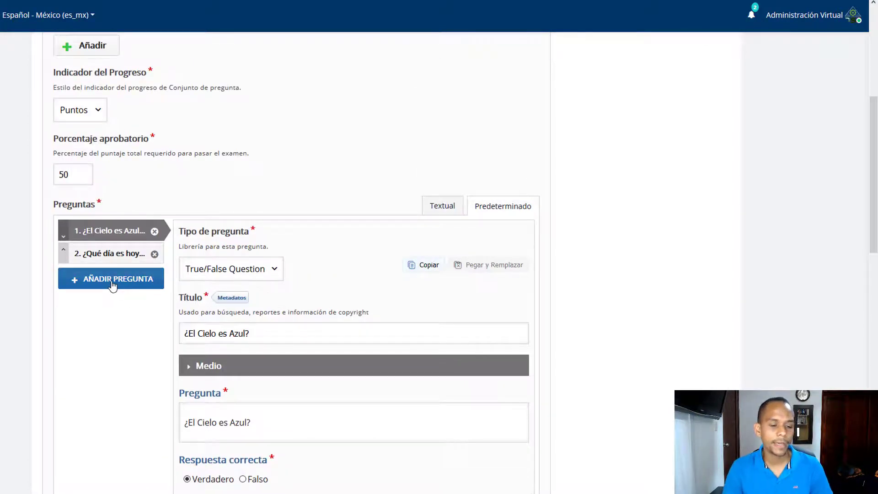
{"action": "left_click", "coordinate": [251, 273]}
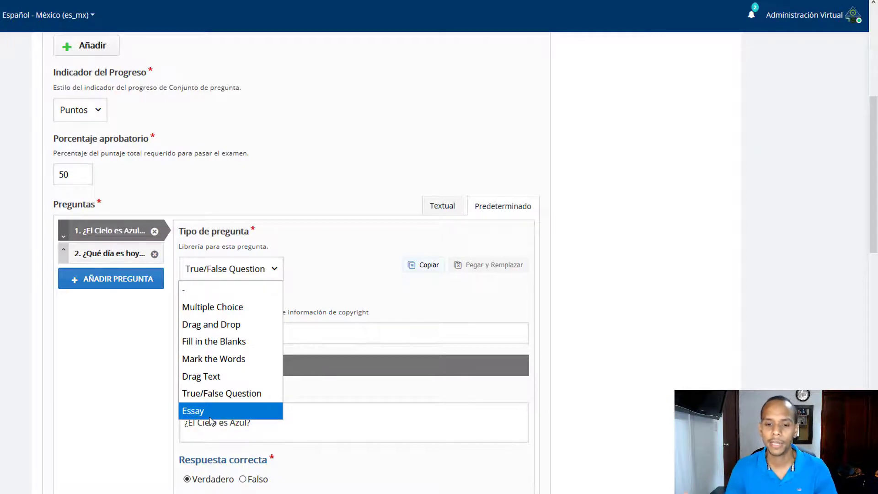
{"action": "left_click", "coordinate": [605, 268]}
Save the edited Quiz #1 content and return to the course's content bank
{"action": "scroll", "coordinate": [590, 270], "scroll_direction": "down", "scroll_amount": 12}
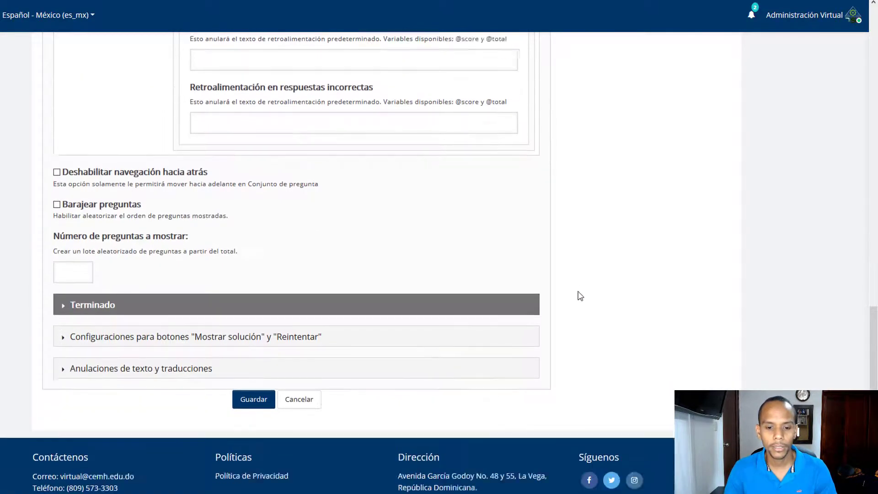
{"action": "scroll", "coordinate": [579, 295], "scroll_direction": "down", "scroll_amount": 2}
{"action": "left_click", "coordinate": [256, 337]}
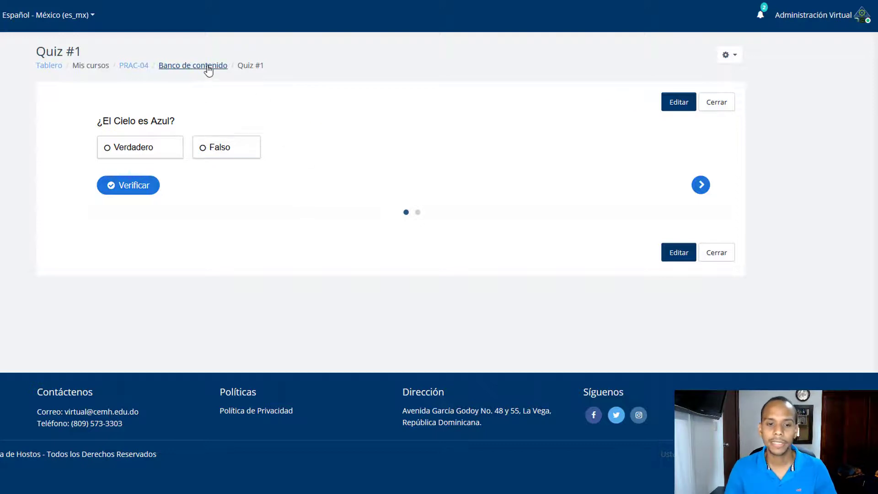
{"action": "left_click", "coordinate": [188, 68]}
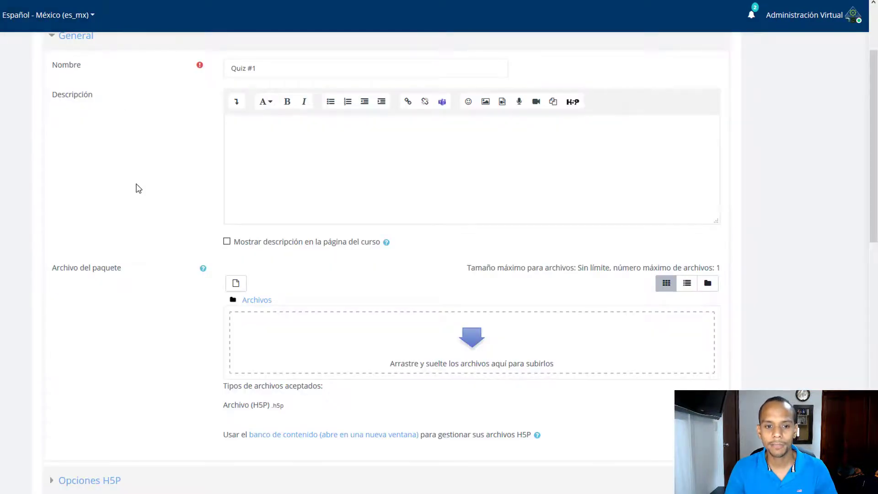
Look over the heading of the H5P activity form and find the Unidad 2 section on the course page
{"action": "scroll", "coordinate": [137, 189], "scroll_direction": "up", "scroll_amount": 3}
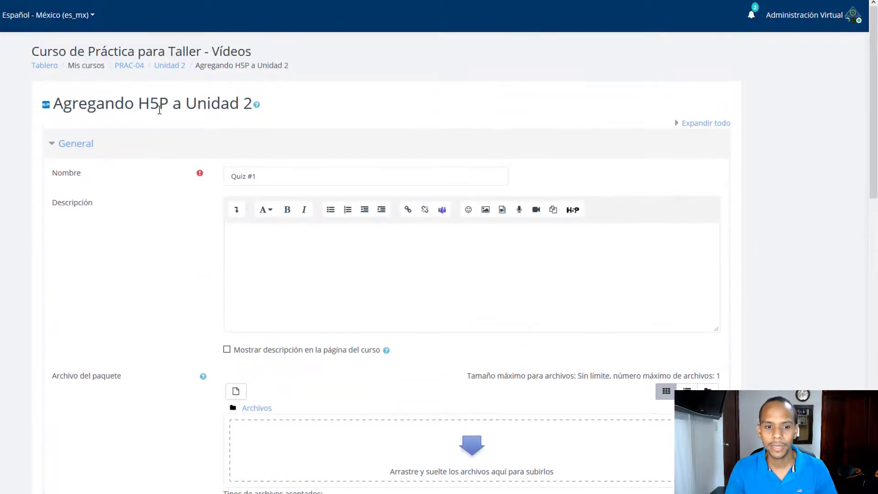
{"action": "left_click_drag", "start_coordinate": [250, 104], "coordinate": [59, 98]}
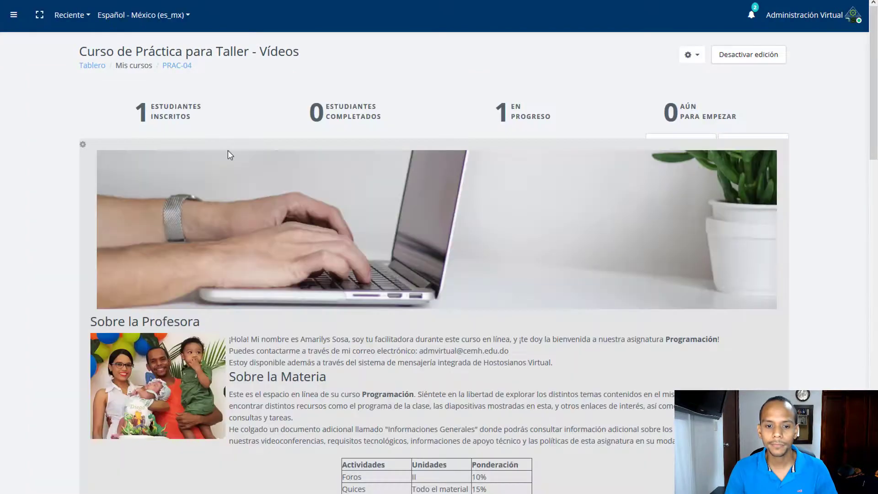
{"action": "scroll", "coordinate": [394, 263], "scroll_direction": "down", "scroll_amount": 20}
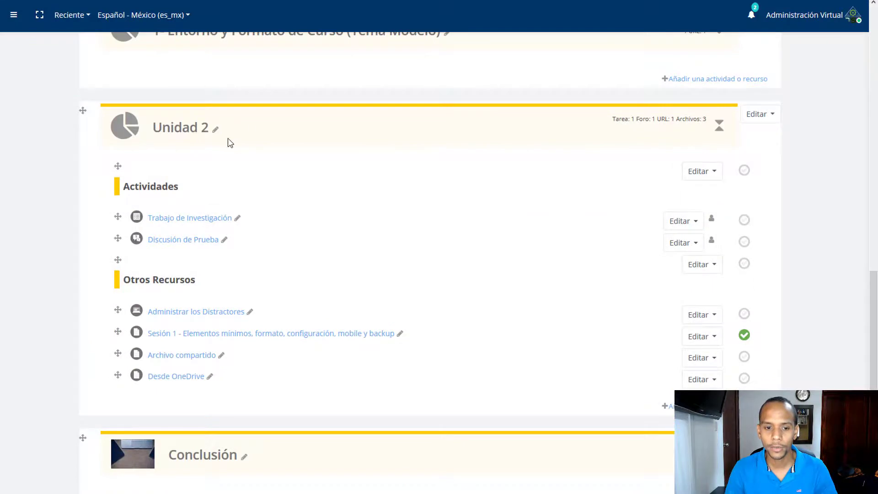
Look over the activity and resource types offered for Unidad 2 and close the chooser without adding anything
{"action": "scroll", "coordinate": [507, 229], "scroll_direction": "down", "scroll_amount": 2}
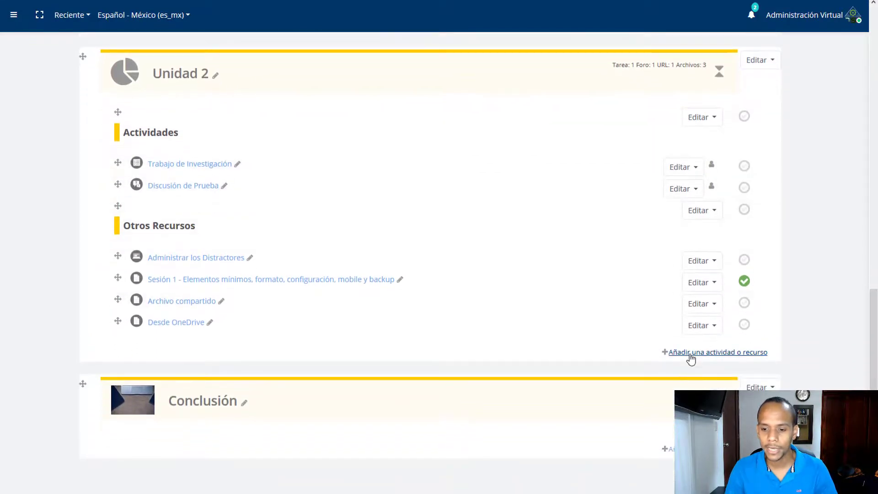
{"action": "left_click", "coordinate": [733, 353]}
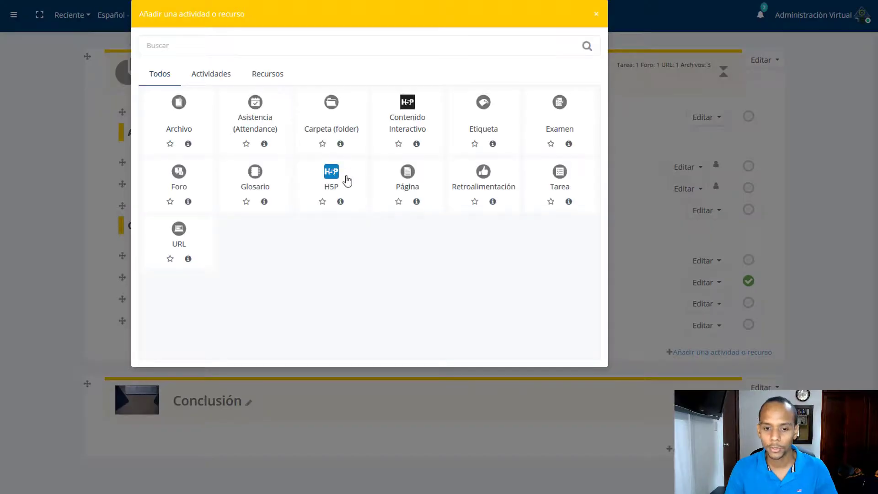
{"action": "left_click", "coordinate": [596, 14]}
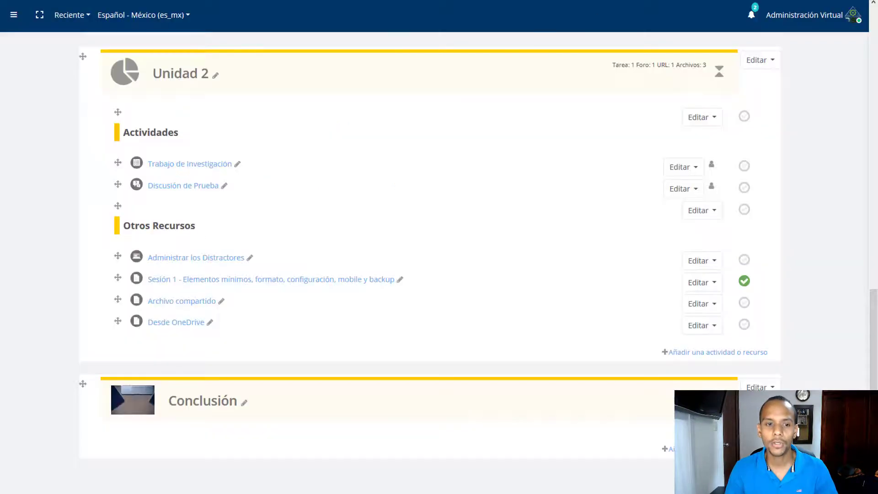
Browse the file sources for the H5P activity's package file and open the content bank (Banco de contenido)
{"action": "scroll", "coordinate": [164, 261], "scroll_direction": "down", "scroll_amount": 4}
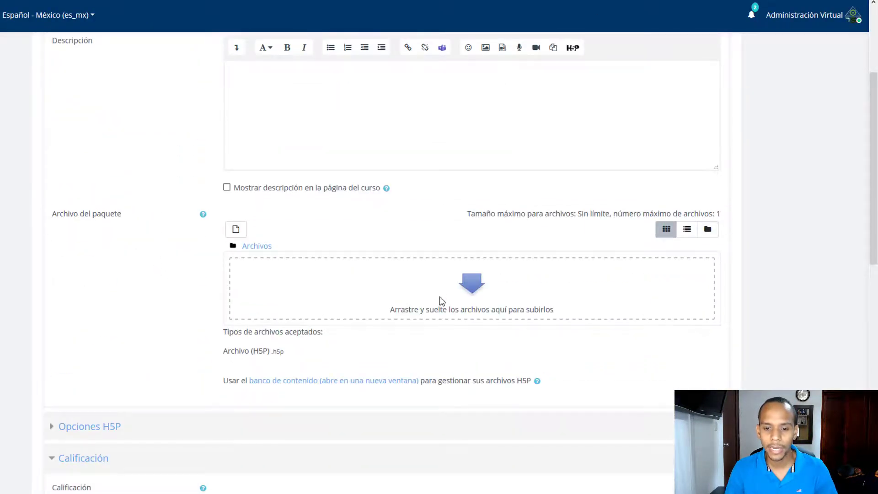
{"action": "left_click", "coordinate": [471, 284]}
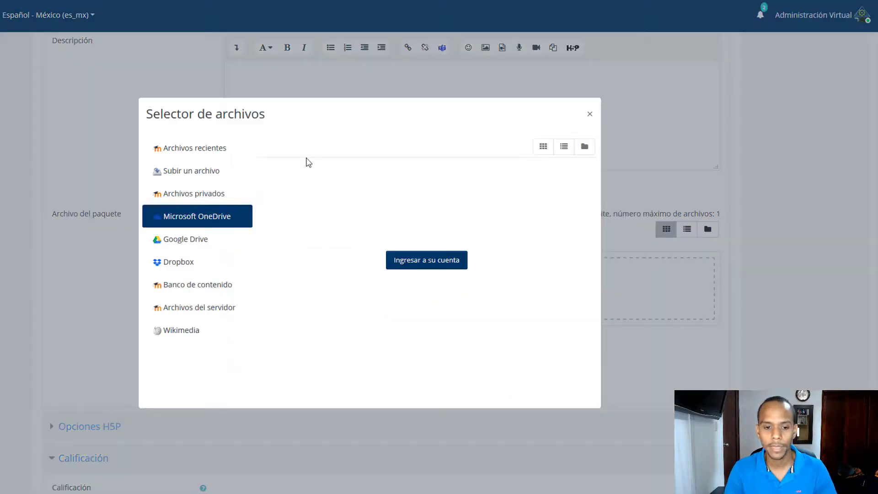
{"action": "left_click", "coordinate": [192, 132]}
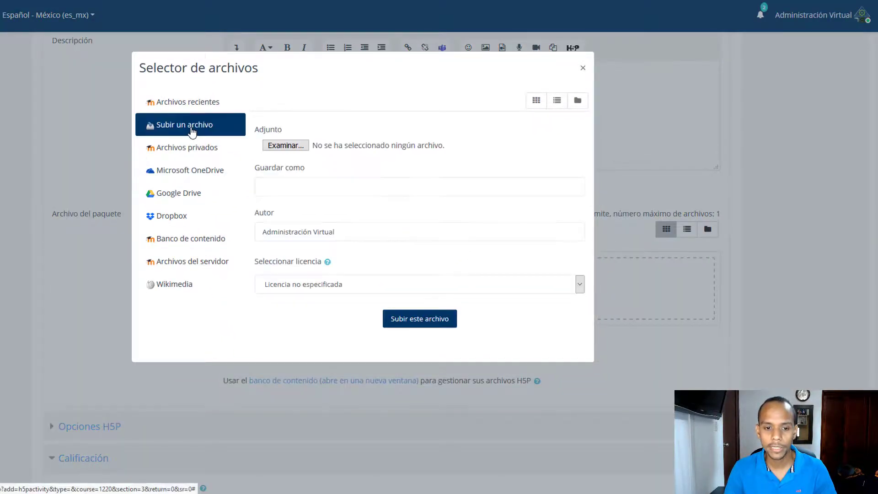
{"action": "left_click", "coordinate": [192, 153]}
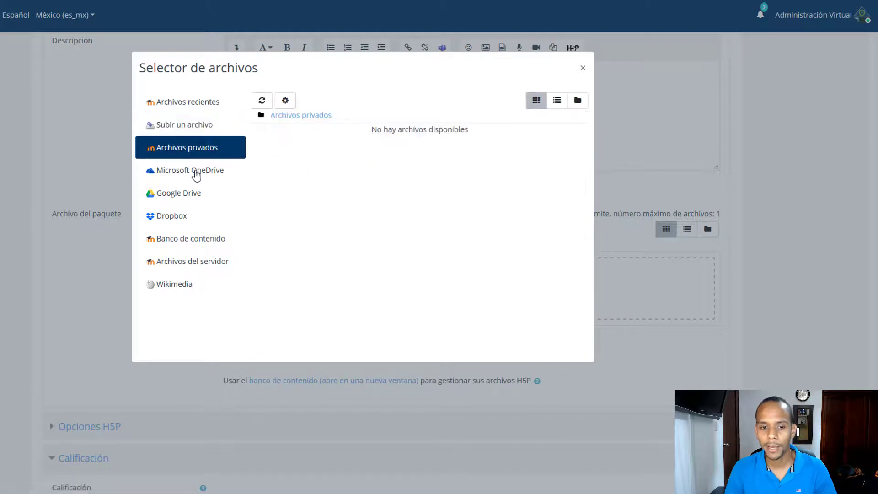
{"action": "left_click", "coordinate": [215, 173]}
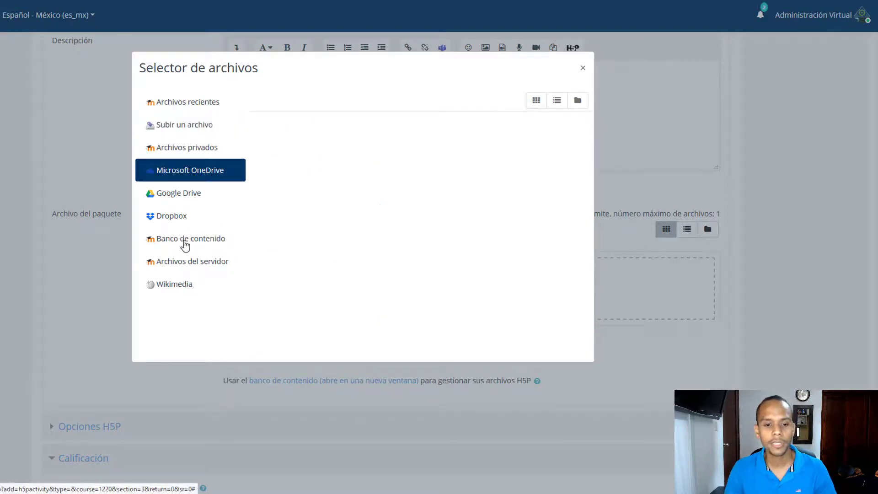
{"action": "left_click", "coordinate": [185, 243]}
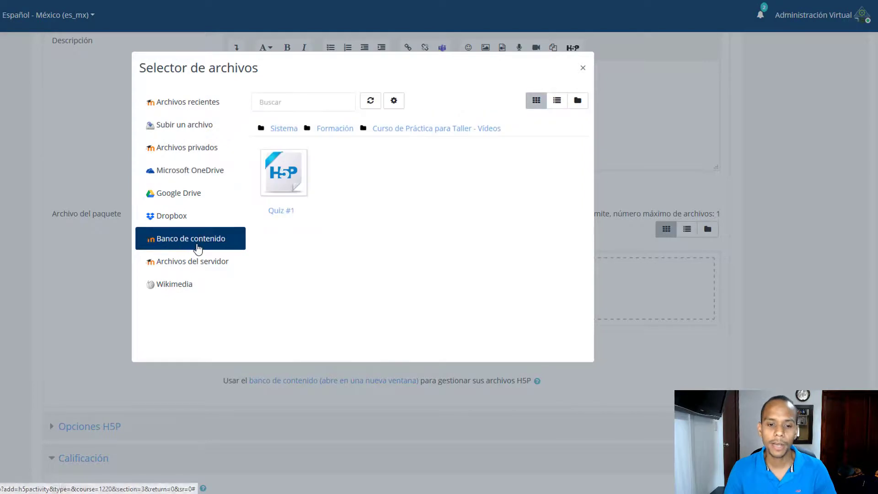
Attach Quiz #1 from the content bank as the package file, making a copy of the file
{"action": "left_click", "coordinate": [285, 184]}
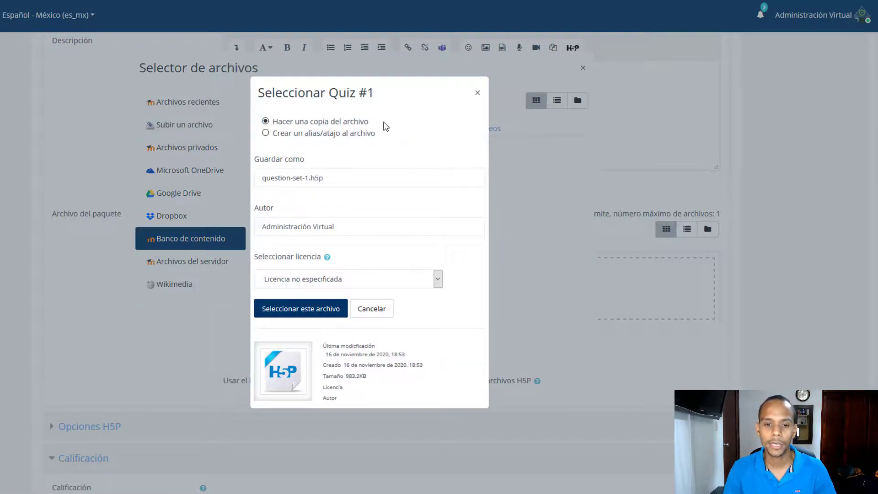
{"action": "left_click_drag", "start_coordinate": [377, 122], "coordinate": [273, 128]}
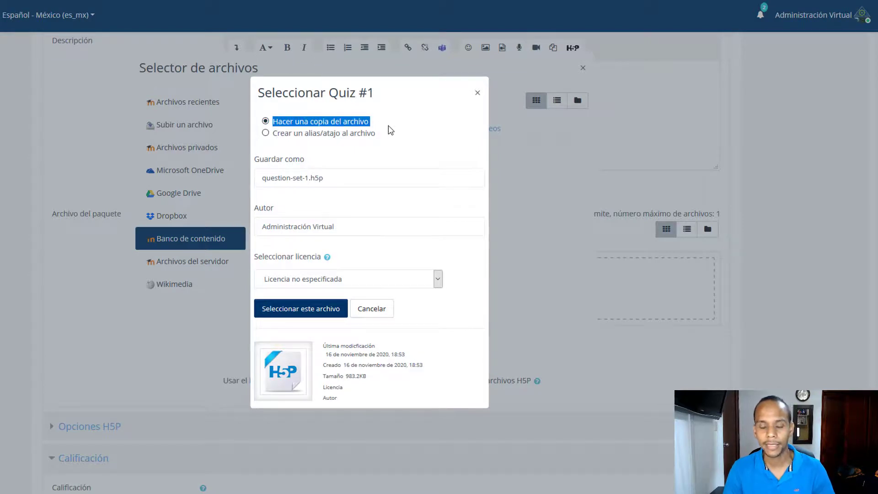
{"action": "left_click_drag", "start_coordinate": [384, 133], "coordinate": [274, 140]}
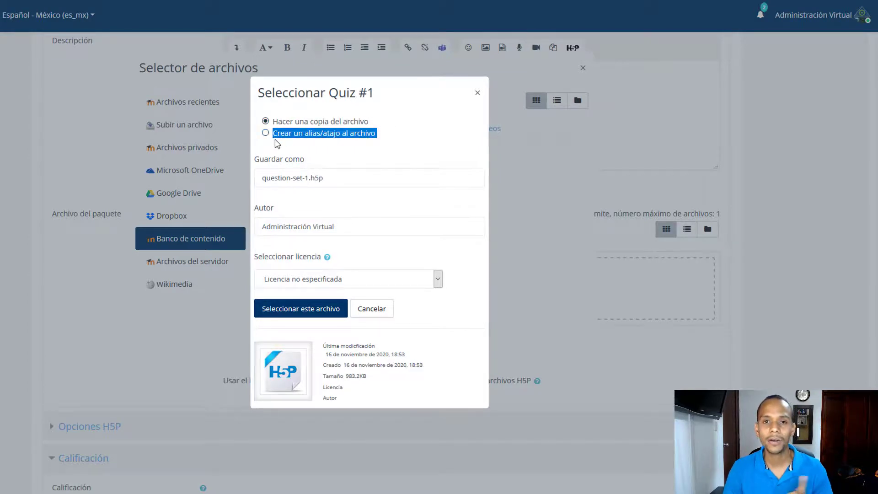
{"action": "left_click", "coordinate": [333, 123]}
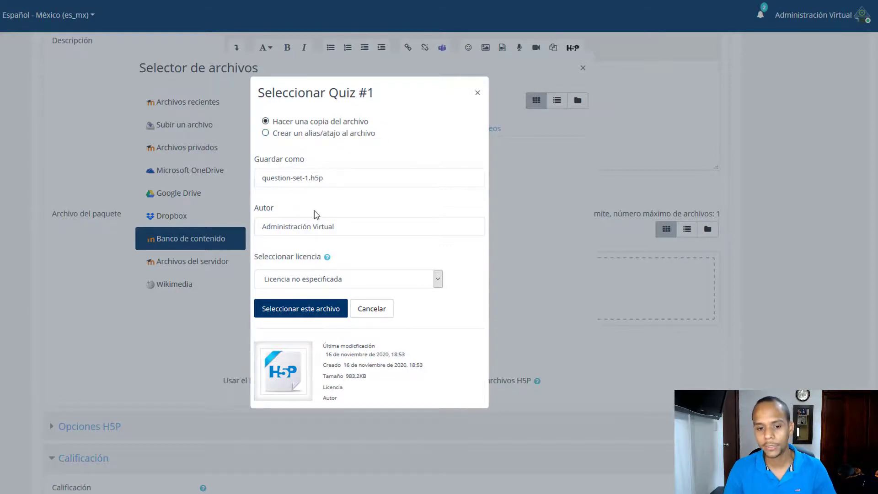
{"action": "left_click", "coordinate": [288, 309]}
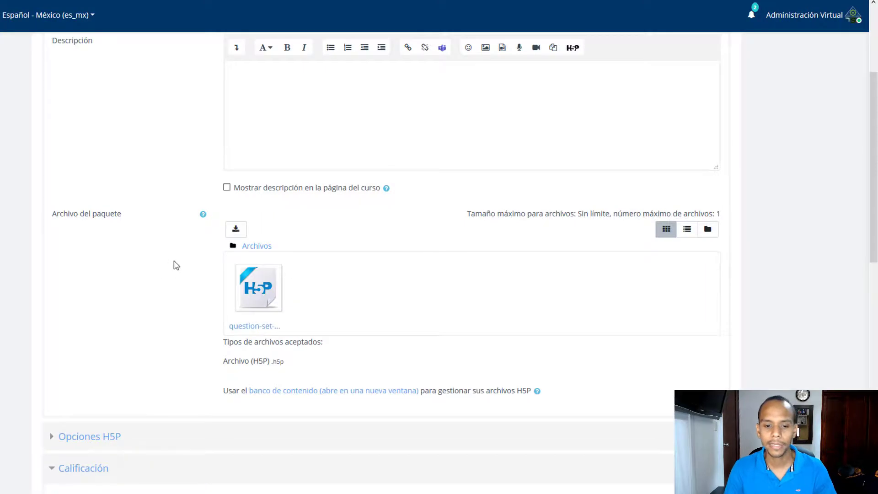
Set the activity's maximum grade to 20 and save the changes, returning to the course
{"action": "scroll", "coordinate": [171, 270], "scroll_direction": "down", "scroll_amount": 5}
{"action": "scroll", "coordinate": [171, 274], "scroll_direction": "down", "scroll_amount": 2}
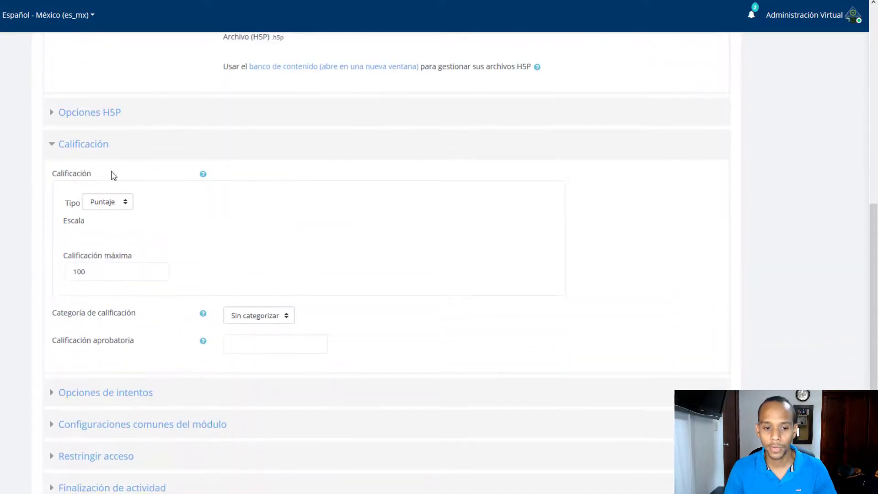
{"action": "left_click", "coordinate": [120, 274]}
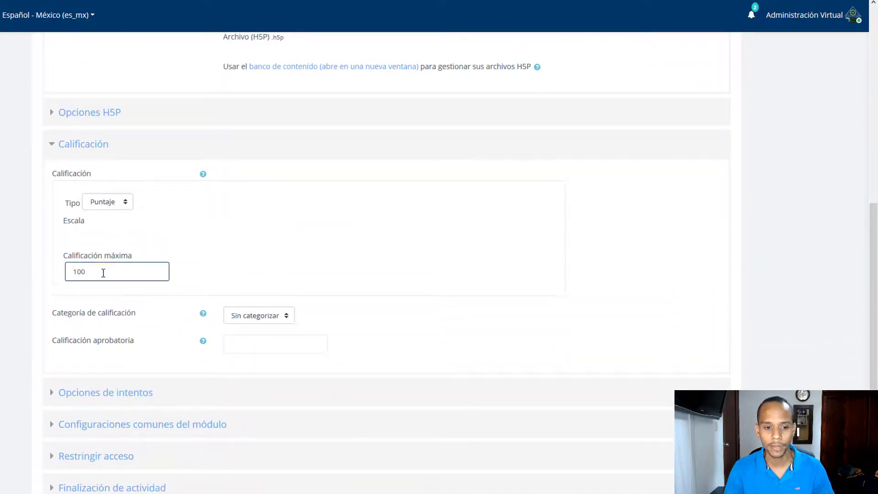
{"action": "left_click_drag", "start_coordinate": [104, 272], "coordinate": [33, 270]}
{"action": "type", "text": "20"}
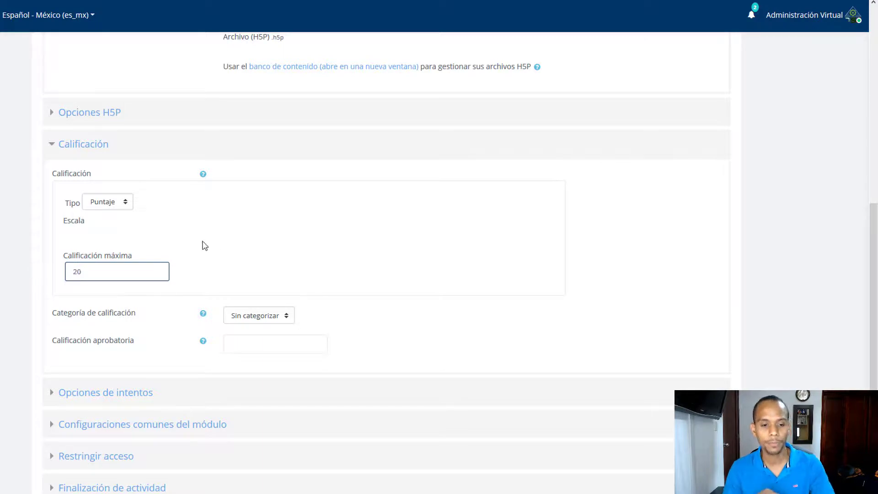
{"action": "left_click", "coordinate": [204, 244]}
{"action": "scroll", "coordinate": [210, 244], "scroll_direction": "down", "scroll_amount": 5}
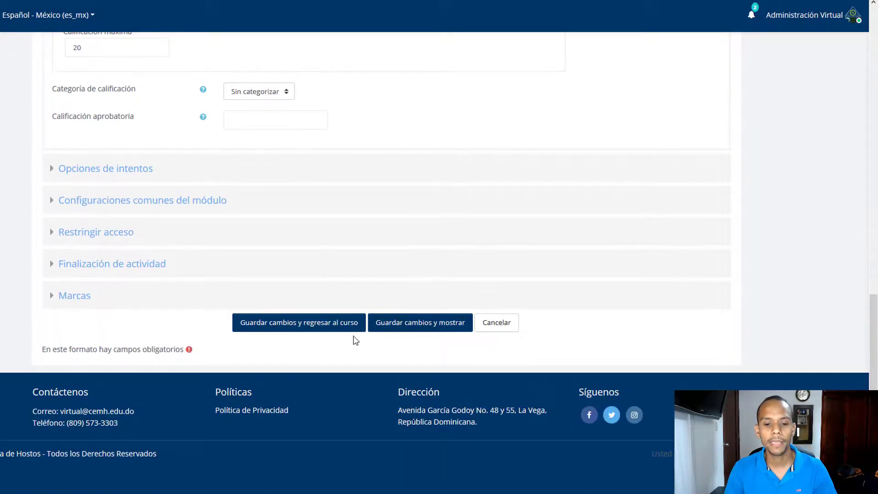
{"action": "left_click", "coordinate": [345, 323]}
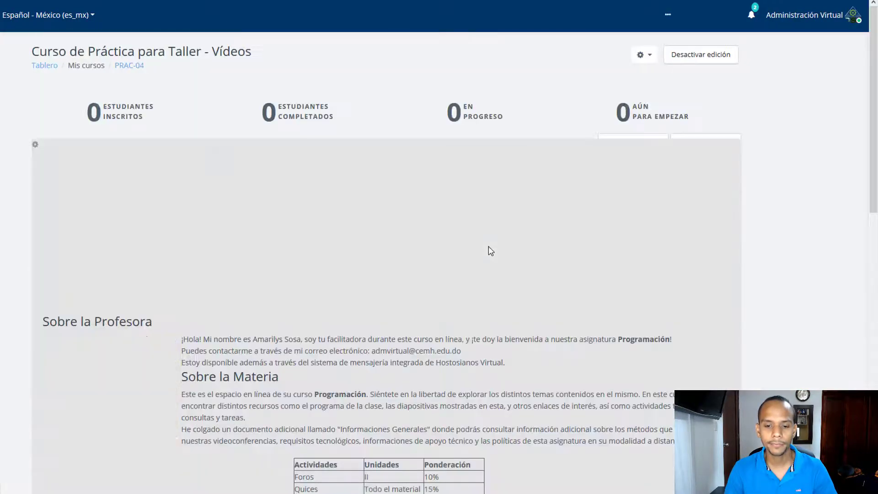
Move the Quiz #1 activity in Unidad 2 to the end of the Actividades group, below Discusión de Prueba
{"action": "scroll", "coordinate": [492, 247], "scroll_direction": "down", "scroll_amount": 3}
{"action": "scroll", "coordinate": [491, 217], "scroll_direction": "down", "scroll_amount": 14}
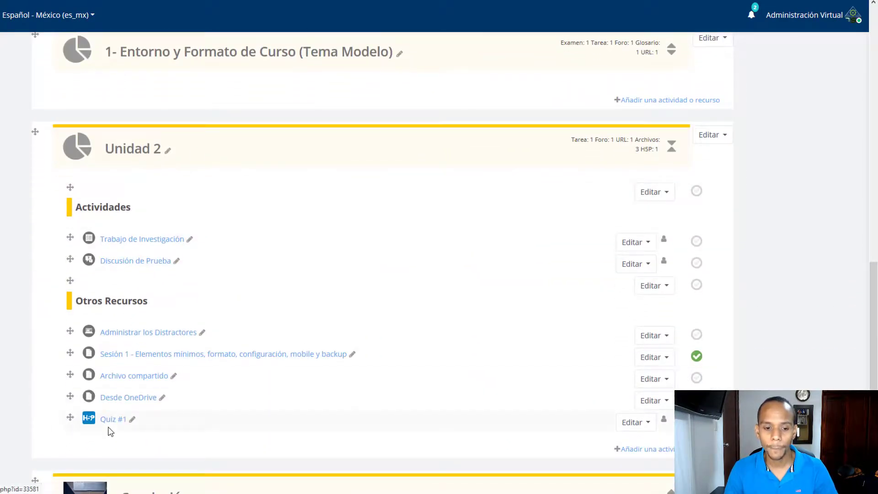
{"action": "scroll", "coordinate": [115, 423], "scroll_direction": "down", "scroll_amount": 1}
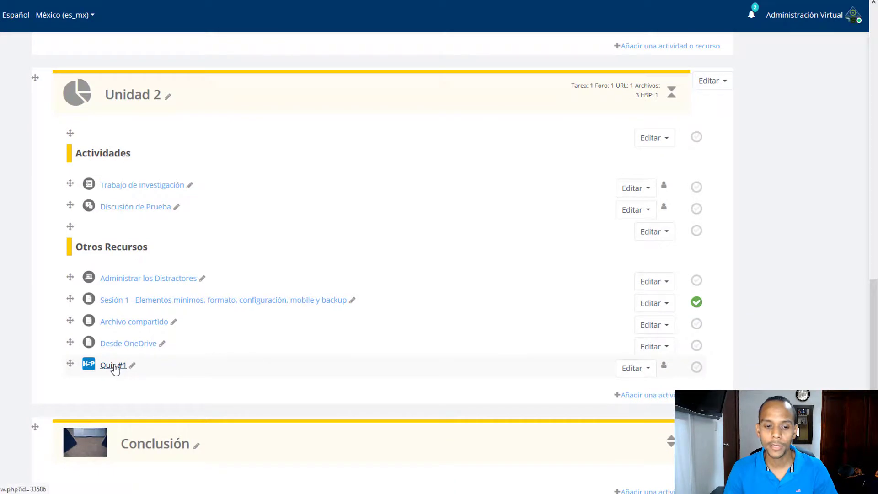
{"action": "left_click_drag", "start_coordinate": [71, 358], "coordinate": [76, 240]}
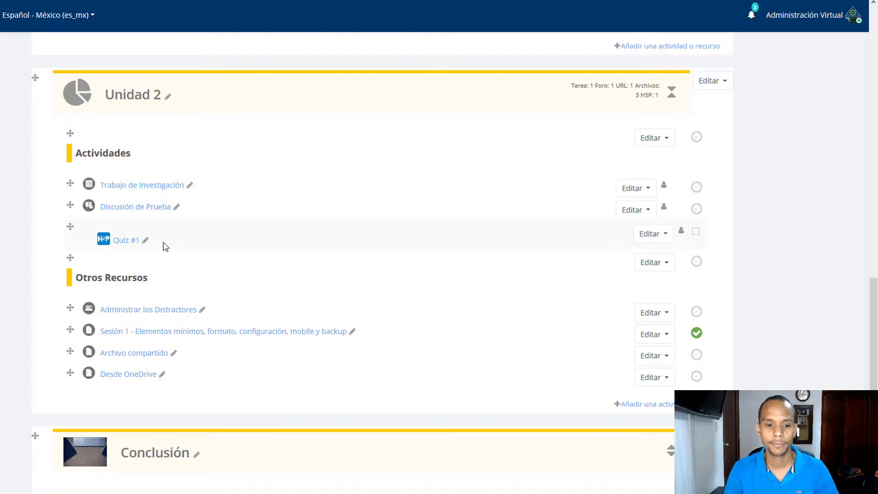
Preview the Quiz #1 activity by answering Verdadero and Lunes, and finish it to view the result
{"action": "left_click", "coordinate": [124, 244]}
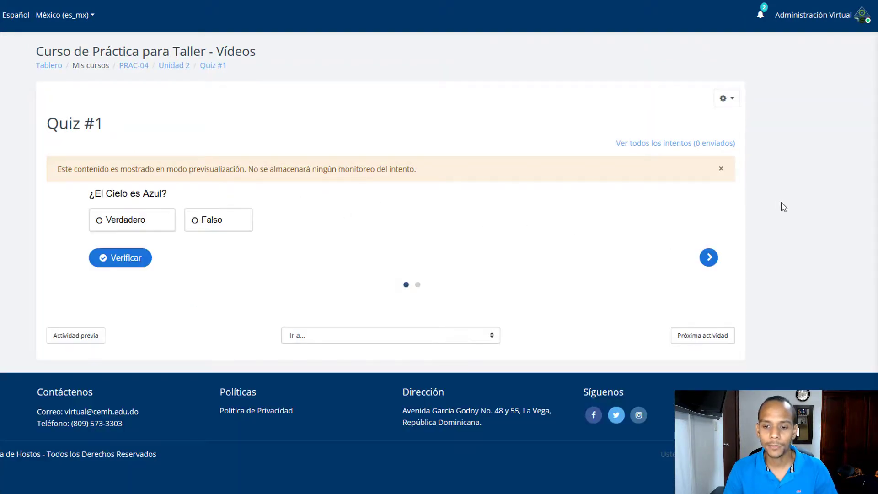
{"action": "left_click", "coordinate": [136, 221]}
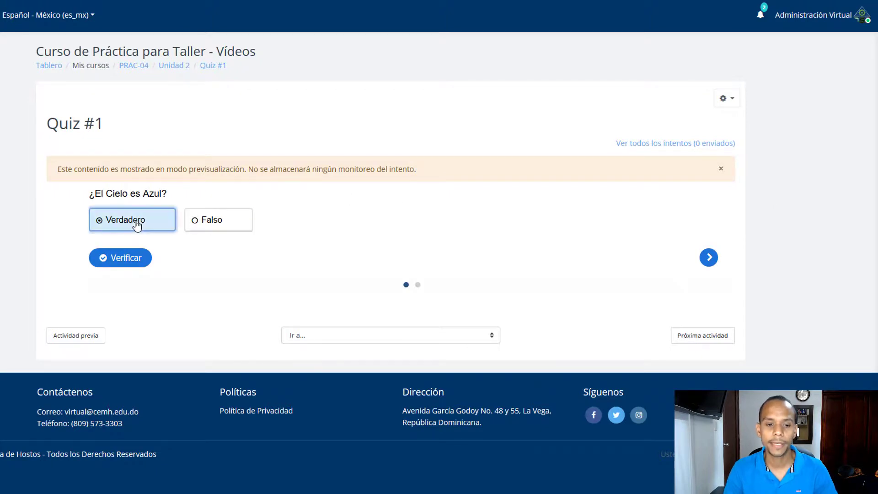
{"action": "left_click", "coordinate": [706, 258]}
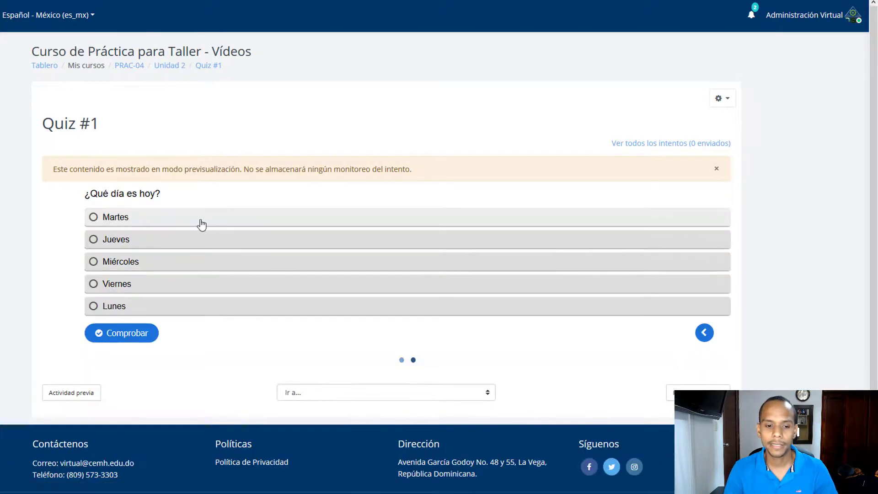
{"action": "left_click", "coordinate": [111, 306]}
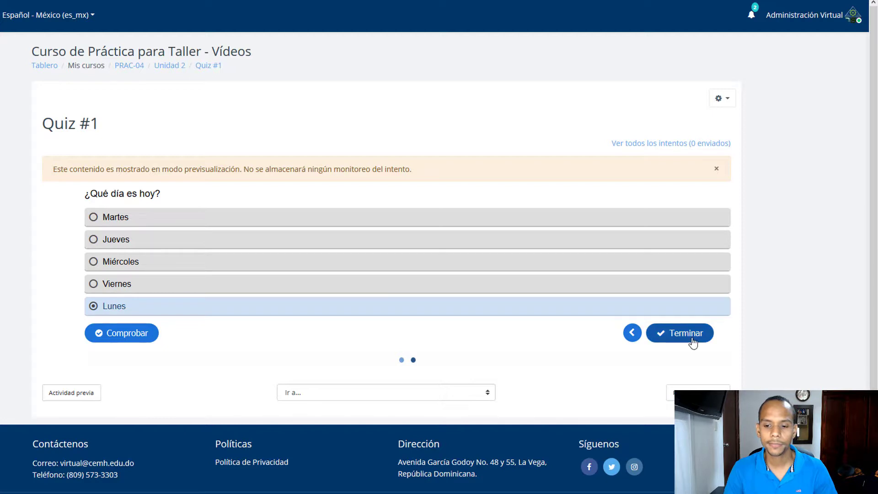
{"action": "left_click", "coordinate": [684, 333]}
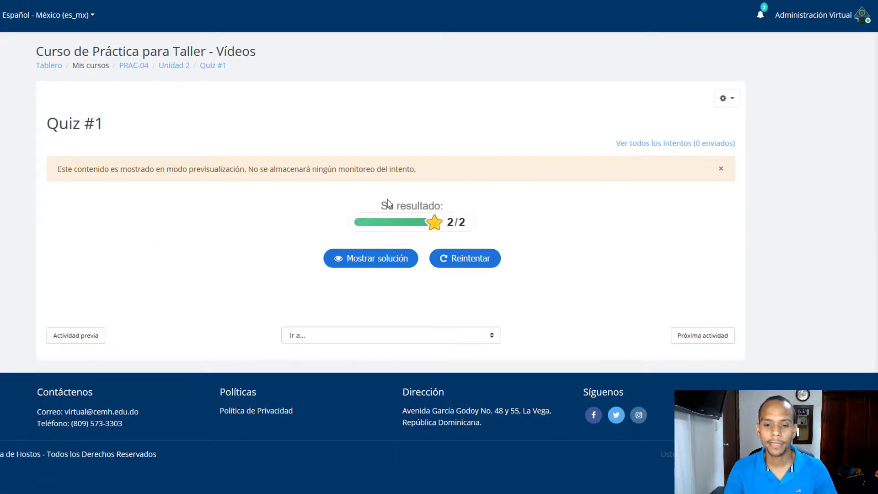
{"action": "triple_click", "coordinate": [407, 205]}
{"action": "left_click", "coordinate": [564, 210]}
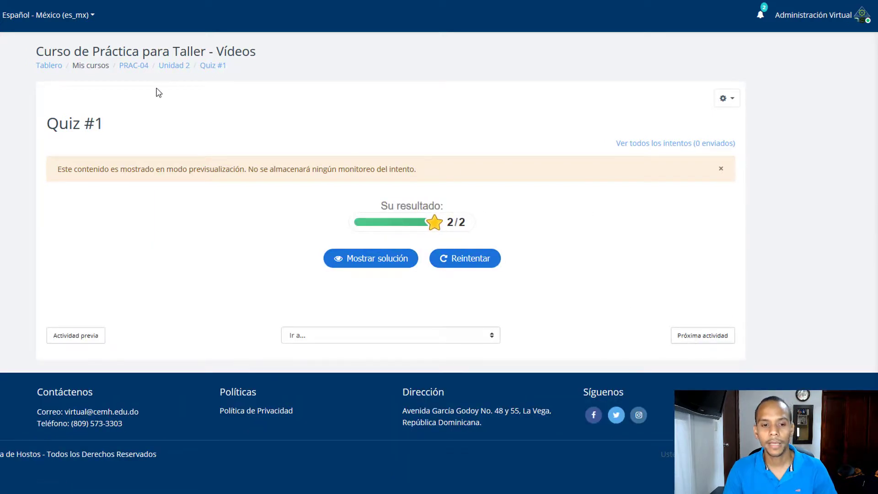
Return to the course page, check Quiz #1 under Unidad 2's Actividades, and open the course's content bank
{"action": "left_click", "coordinate": [135, 67]}
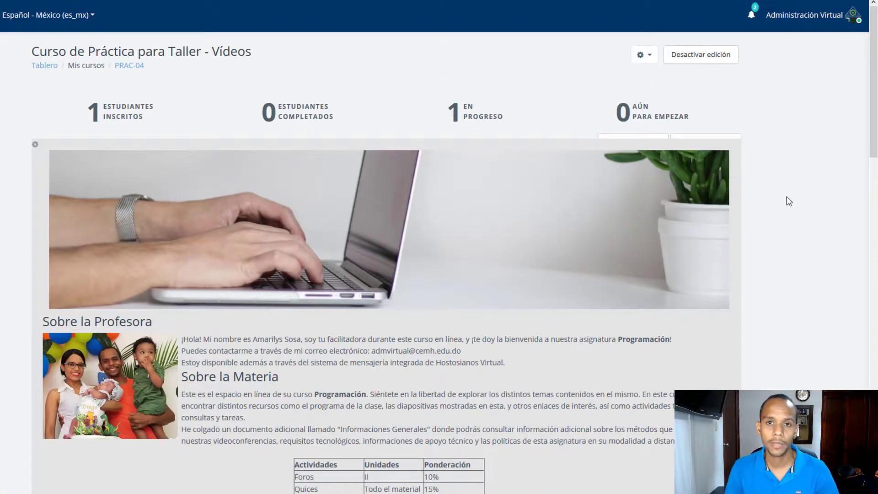
{"action": "scroll", "coordinate": [787, 207], "scroll_direction": "down", "scroll_amount": 15}
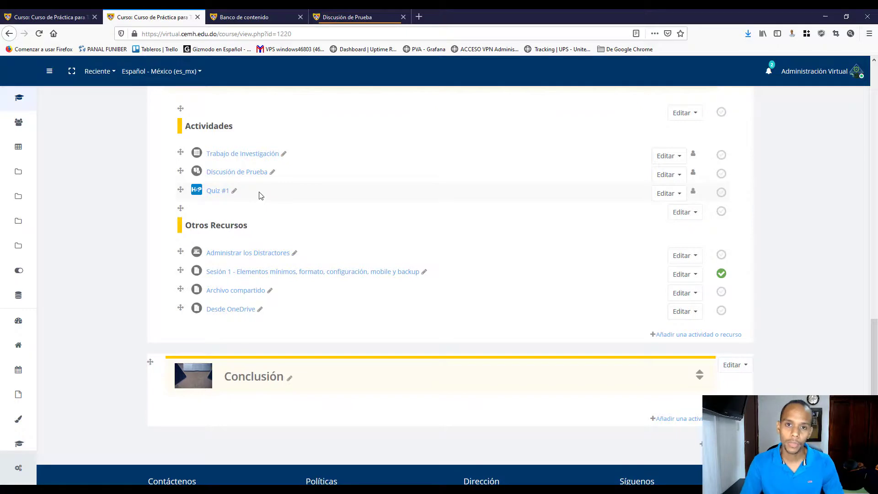
{"action": "scroll", "coordinate": [271, 199], "scroll_direction": "up", "scroll_amount": 15}
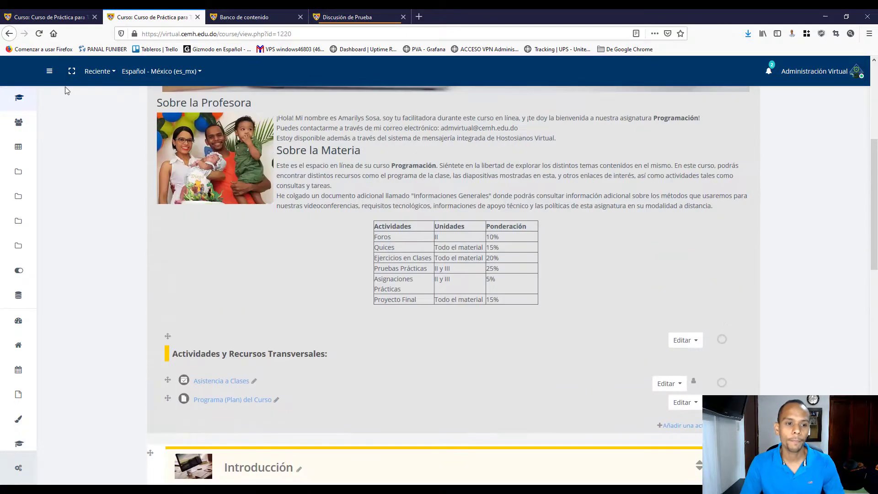
{"action": "left_click", "coordinate": [50, 73]}
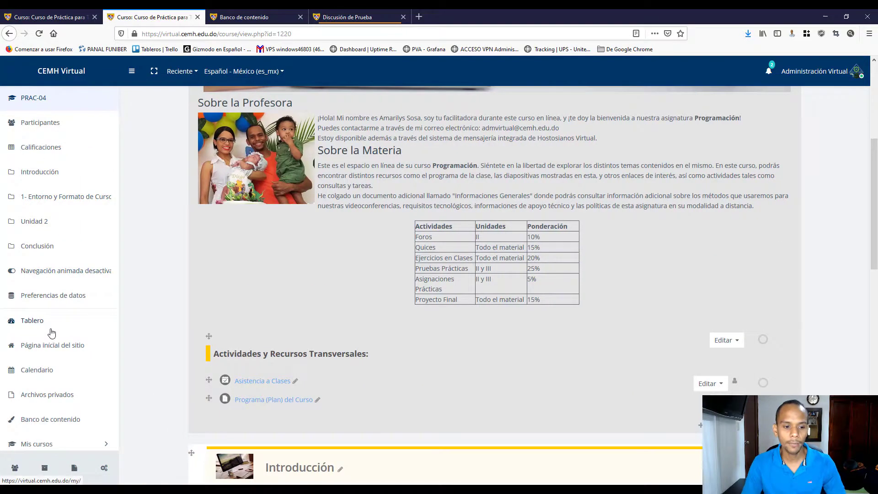
{"action": "left_click", "coordinate": [51, 422]}
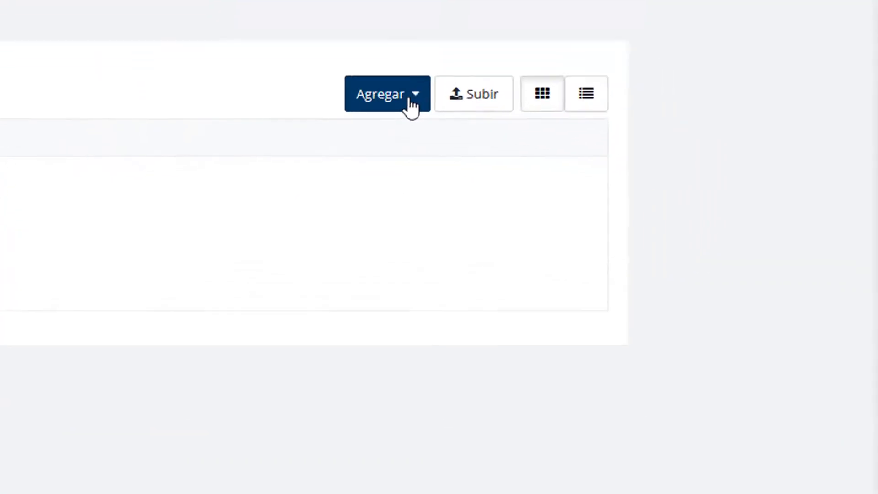
Look through the H5P content types that can be added to the content bank and return to the PRAC-04 course
{"action": "left_click", "coordinate": [652, 152]}
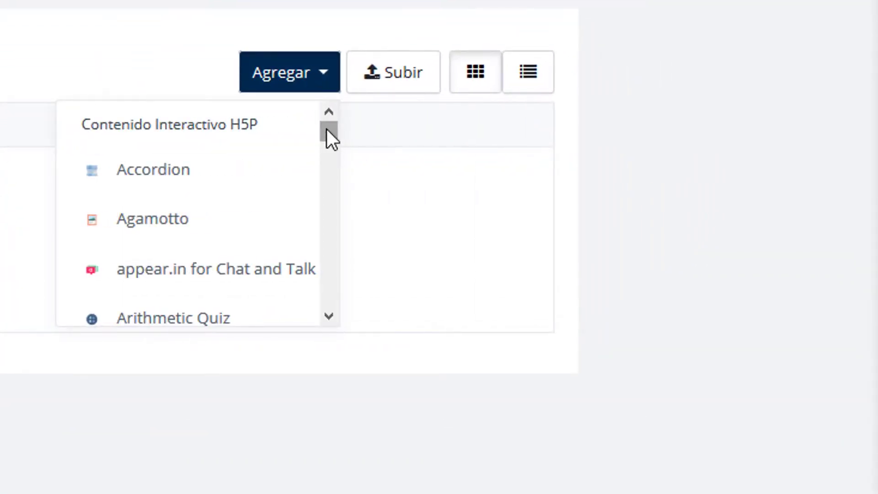
{"action": "mouse_move", "coordinate": [326, 129]}
{"action": "left_mouse_down"}
{"action": "mouse_move", "coordinate": [329, 303]}
{"action": "mouse_move", "coordinate": [350, 163]}
{"action": "mouse_move", "coordinate": [333, 120]}
{"action": "left_mouse_up"}
{"action": "left_click_drag", "start_coordinate": [333, 129], "coordinate": [330, 143]}
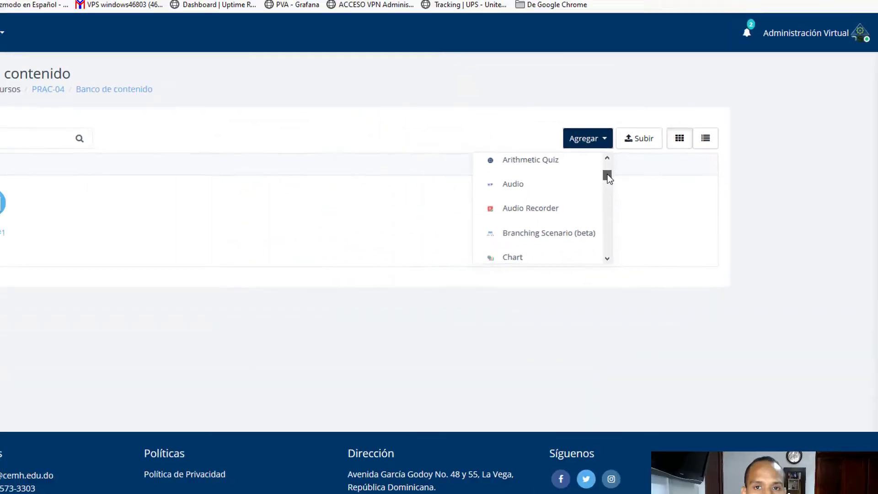
{"action": "left_click_drag", "start_coordinate": [608, 178], "coordinate": [607, 190]}
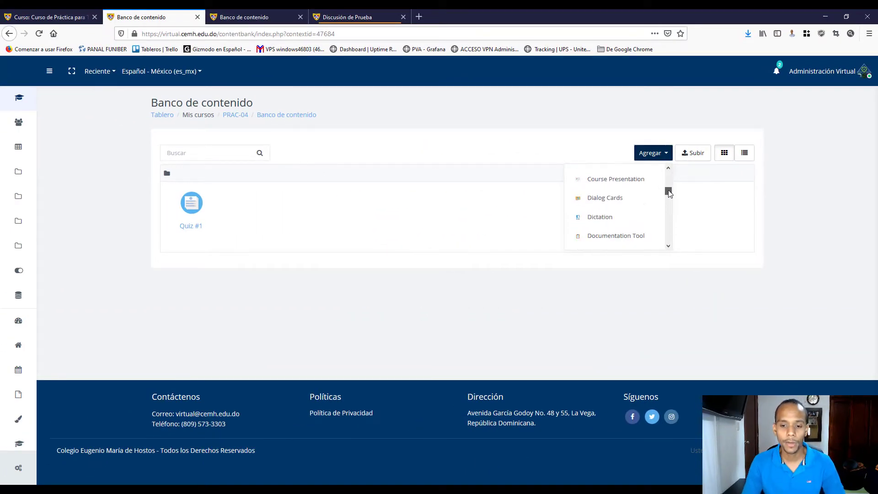
{"action": "left_click_drag", "start_coordinate": [668, 193], "coordinate": [668, 192]}
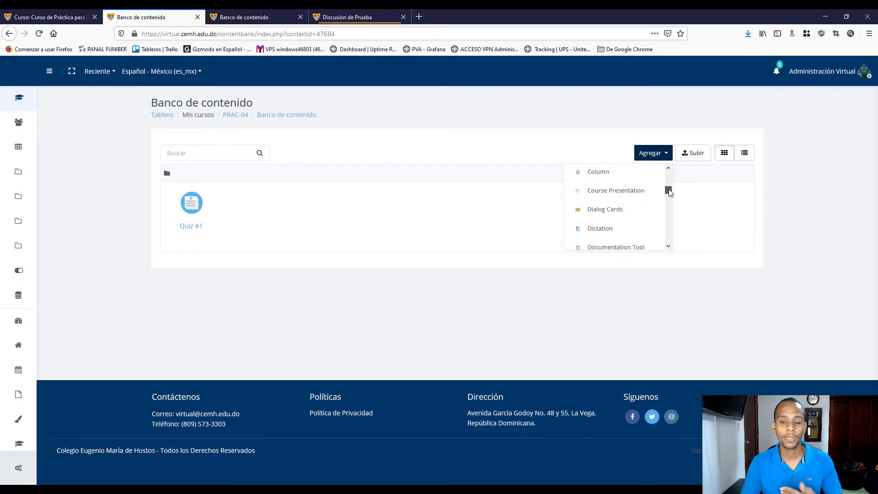
{"action": "left_click", "coordinate": [415, 214]}
{"action": "left_click", "coordinate": [235, 116]}
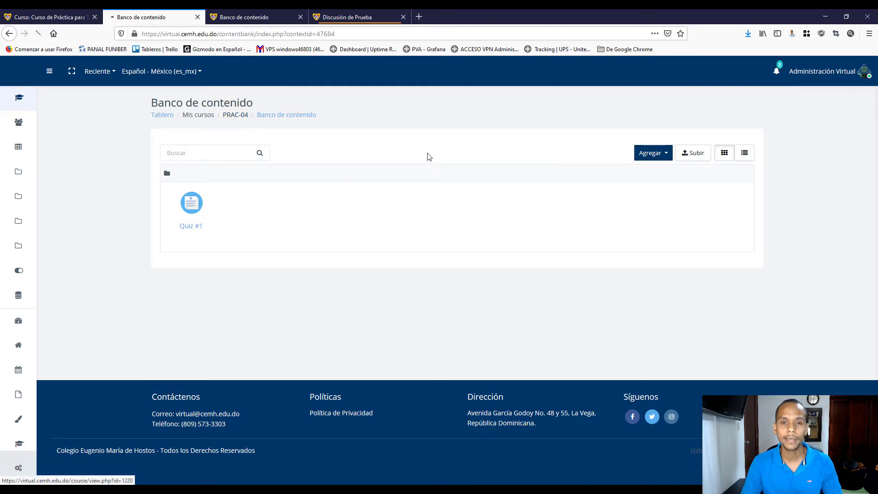